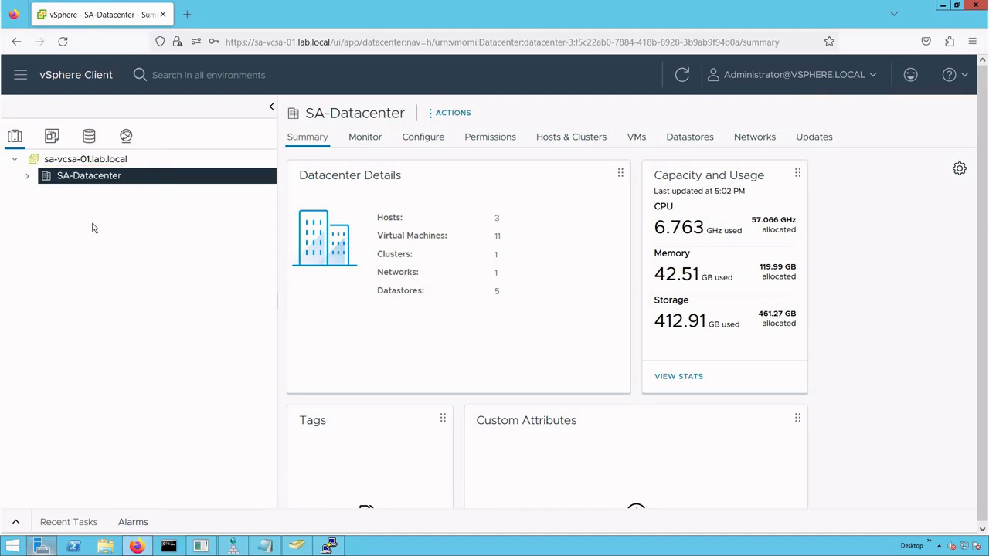
- Expand SA-Datacenter and SA-Cluster in the inventory and view the cluster's hosts, virtual machines and summary
left_click(27, 177)
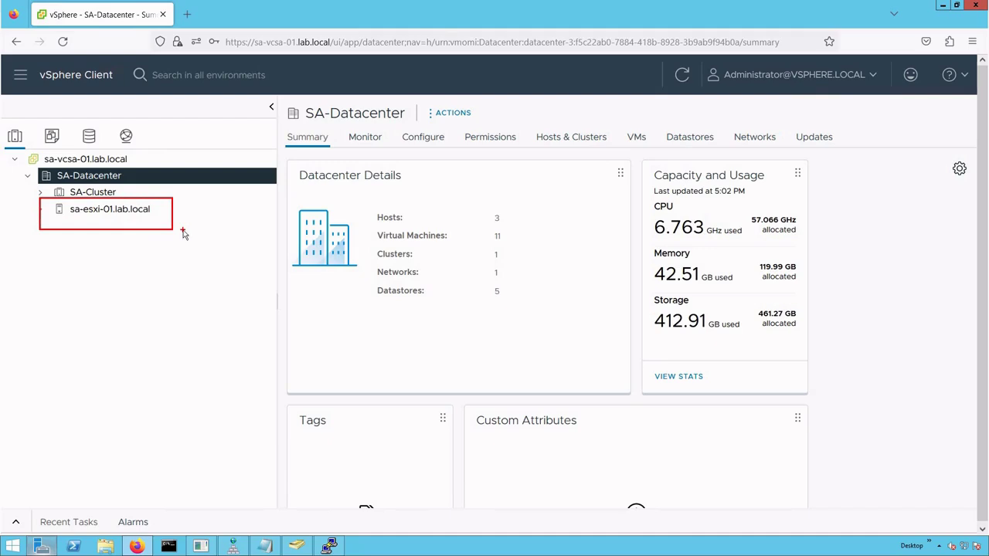
left_click(41, 191)
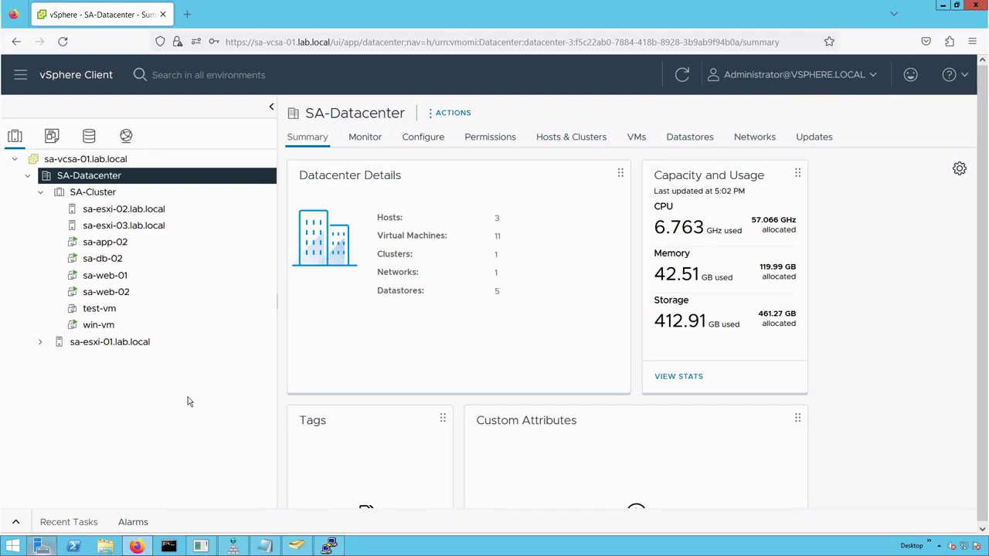
key("Down")
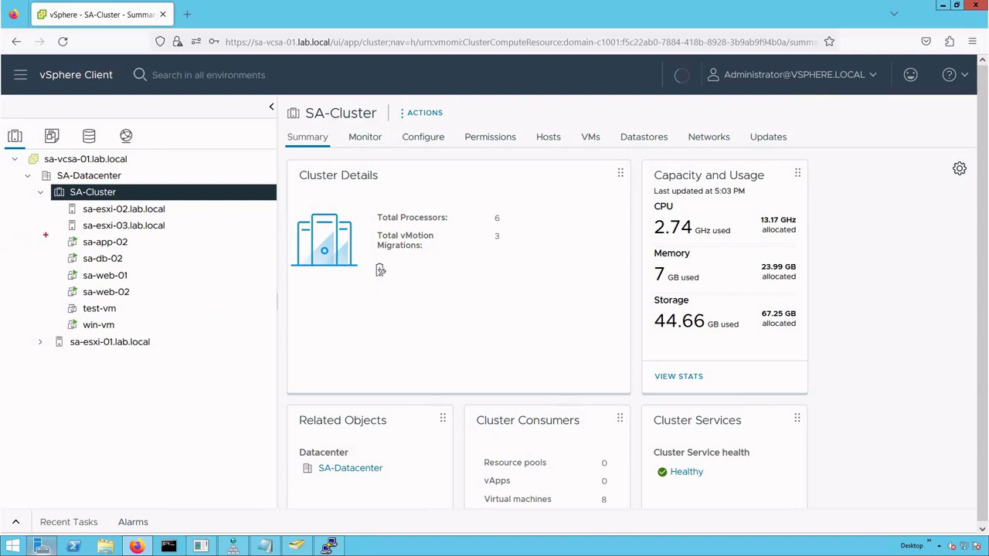
left_click_drag(60, 269, 147, 285)
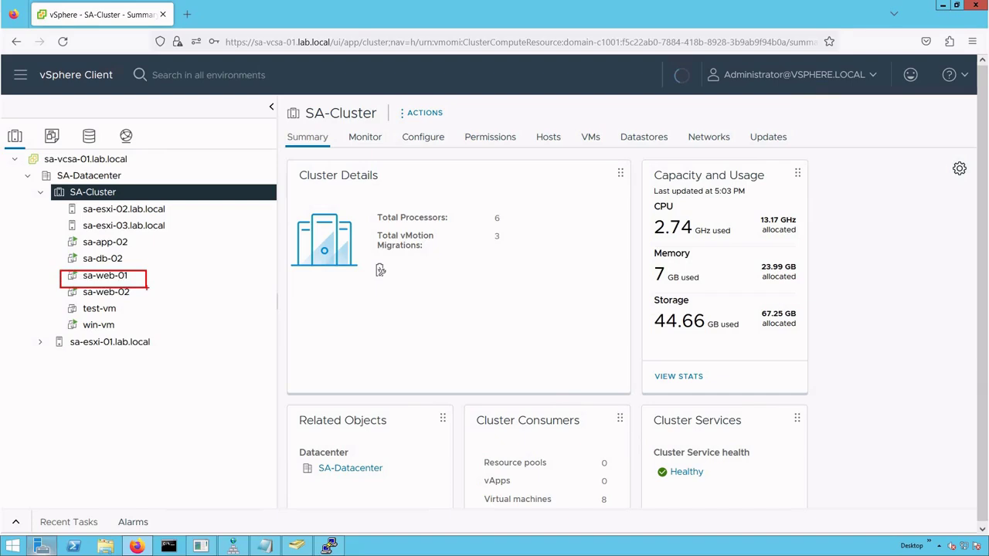
key("e")
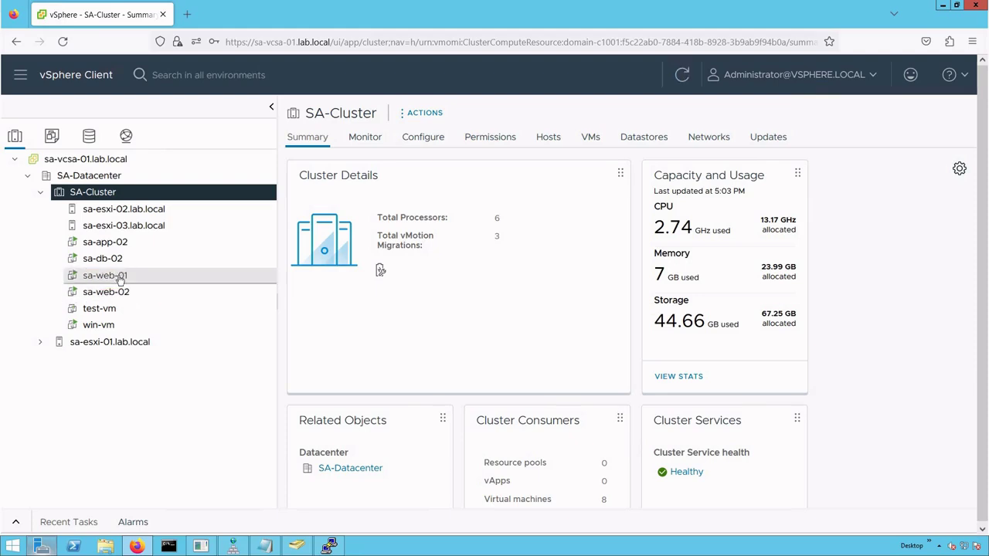
- Open the web console of the sa-web-01 virtual machine
left_click(187, 275)
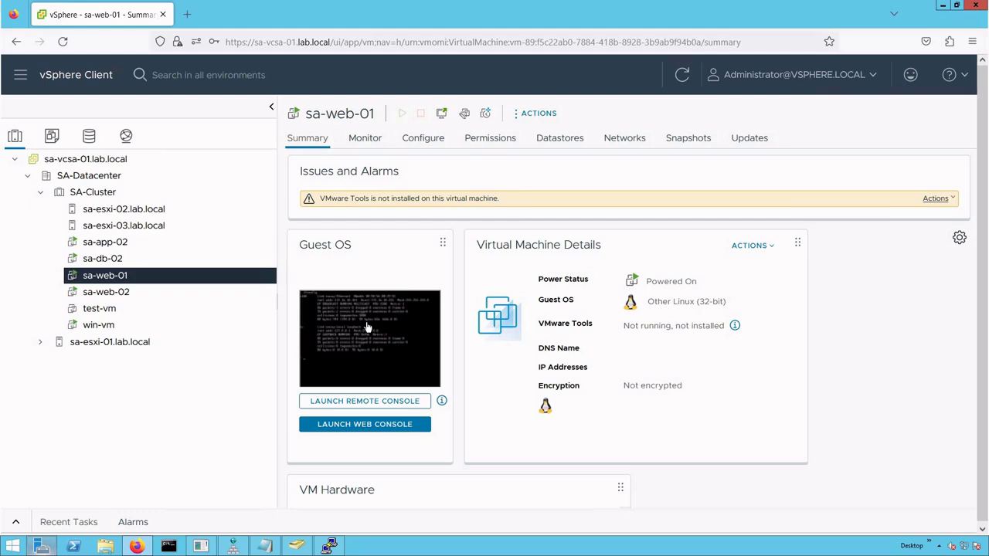
left_click(367, 327)
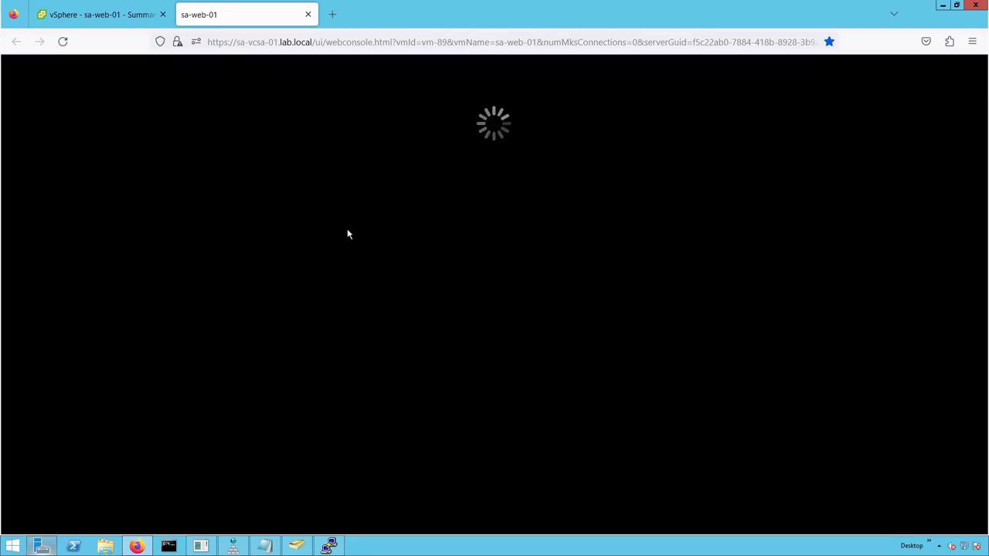
- Examine the related objects of sa-web-01 in its summary to see which host and datastore it uses
left_click(120, 17)
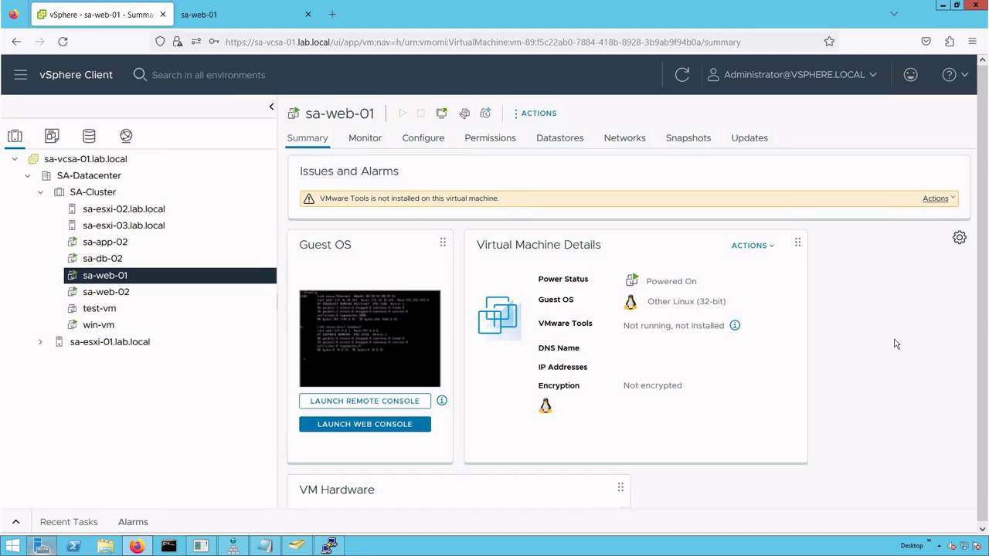
scroll(895, 343, "down", 5)
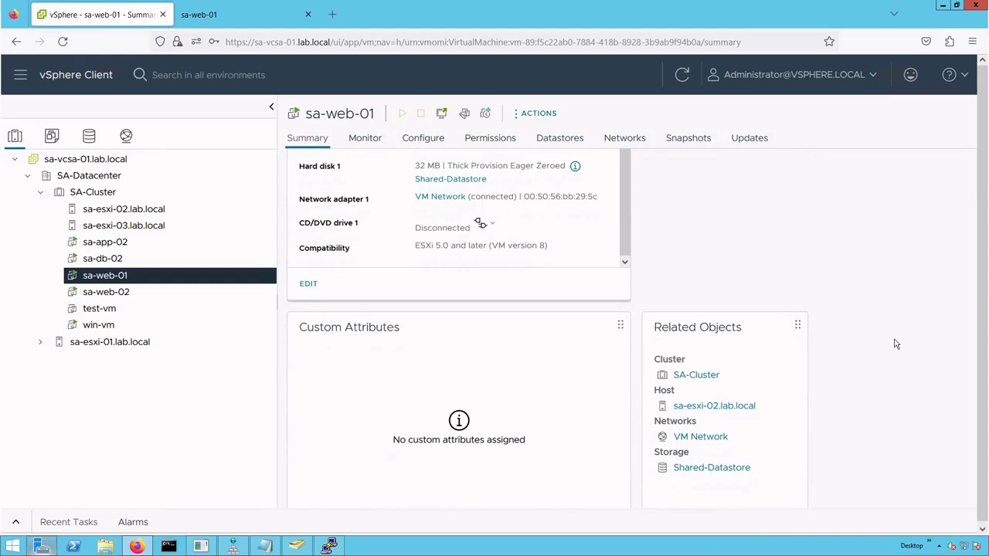
left_click_drag(636, 311, 773, 346)
mouse_move(643, 383)
left_mouse_down()
mouse_move(711, 418)
mouse_move(775, 418)
mouse_move(763, 424)
mouse_move(775, 441)
left_mouse_up()
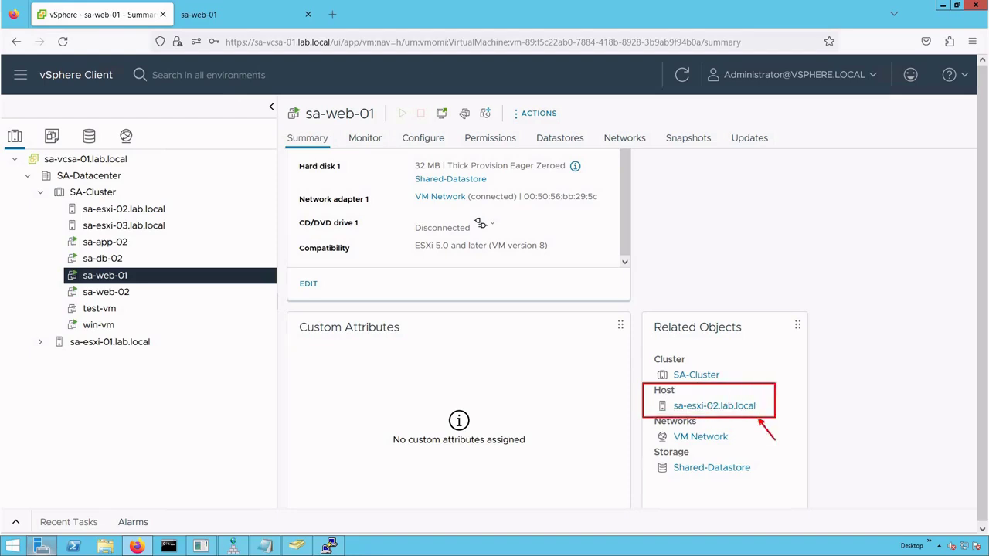
key("Escape")
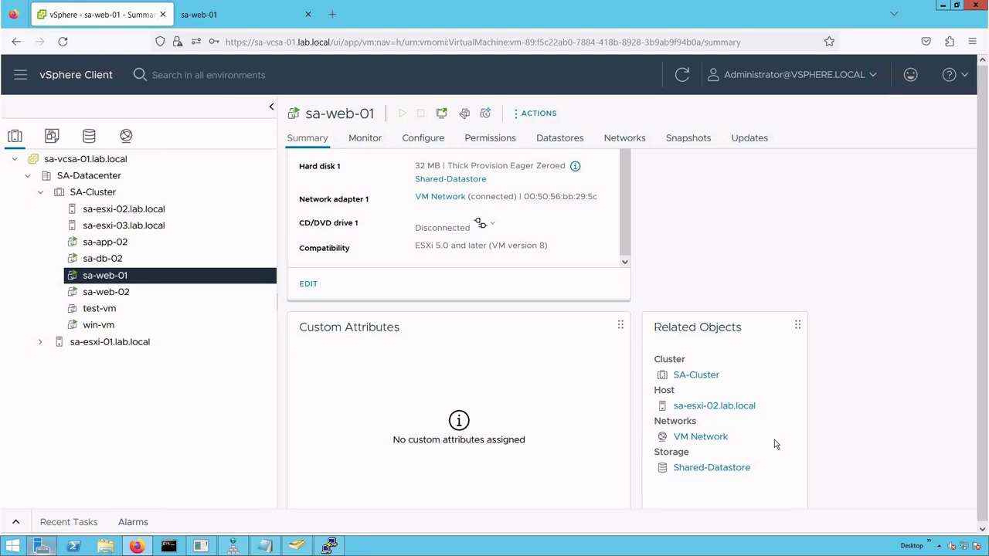
key("ctrl+2")
left_click_drag(650, 389, 760, 412)
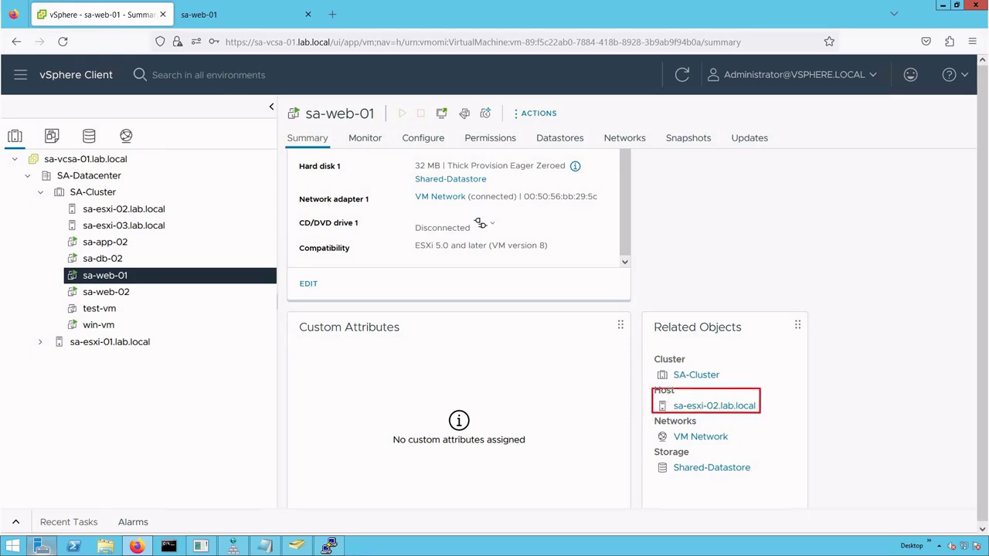
left_click_drag(652, 442, 771, 481)
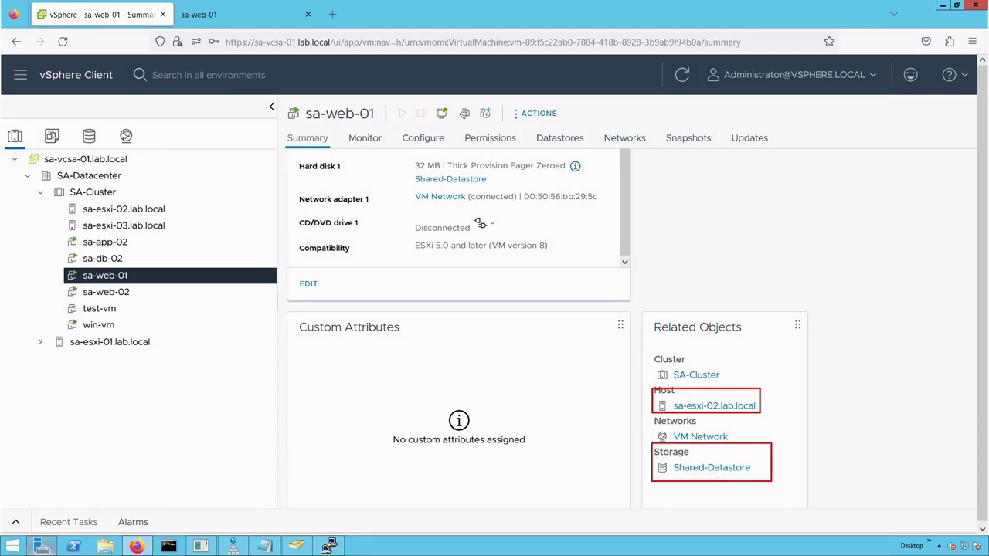
key("Escape")
scroll(894, 278, "up", 5)
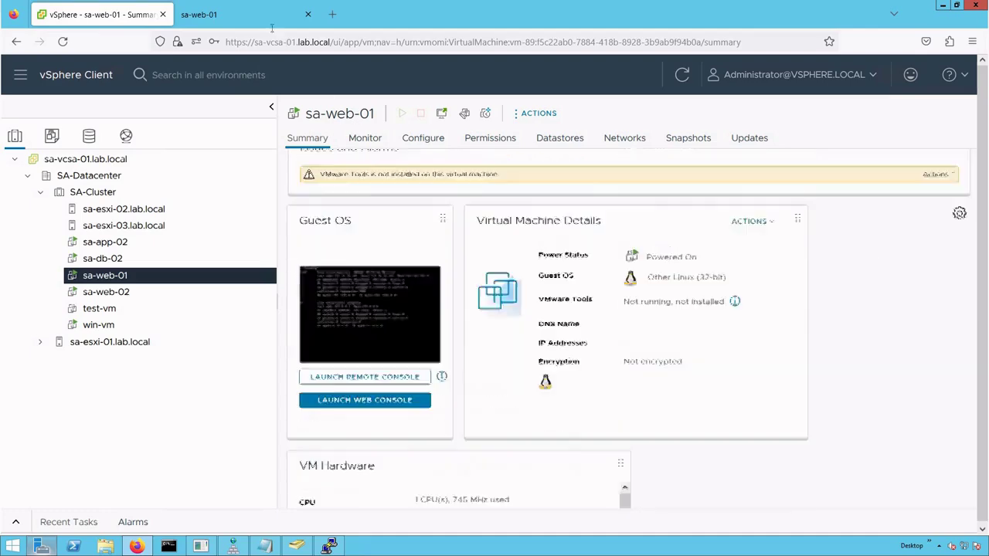
- Start a continuous ping to 172.16.10.10 from the sa-web-01 console
left_click(249, 19)
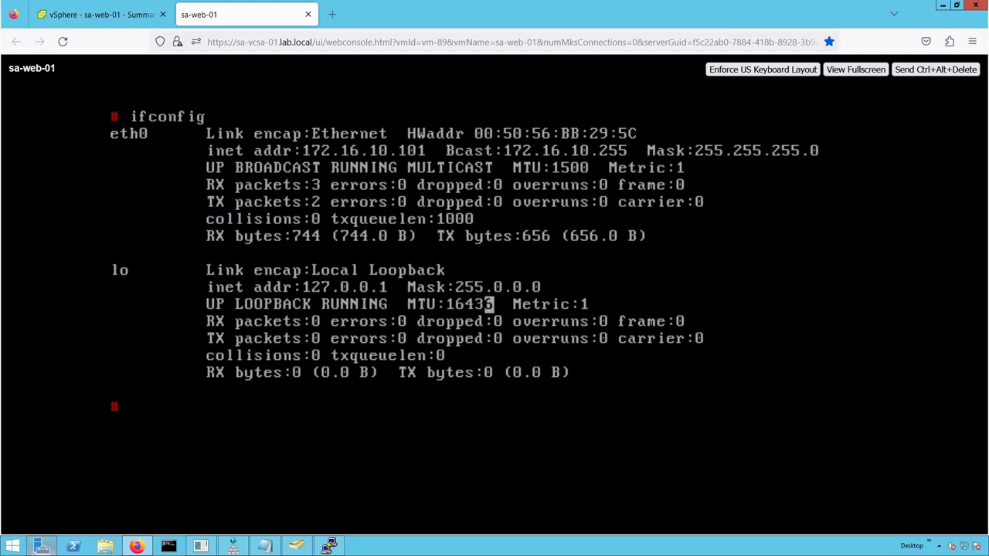
type("ping 172.16.10.10")
key("Return")
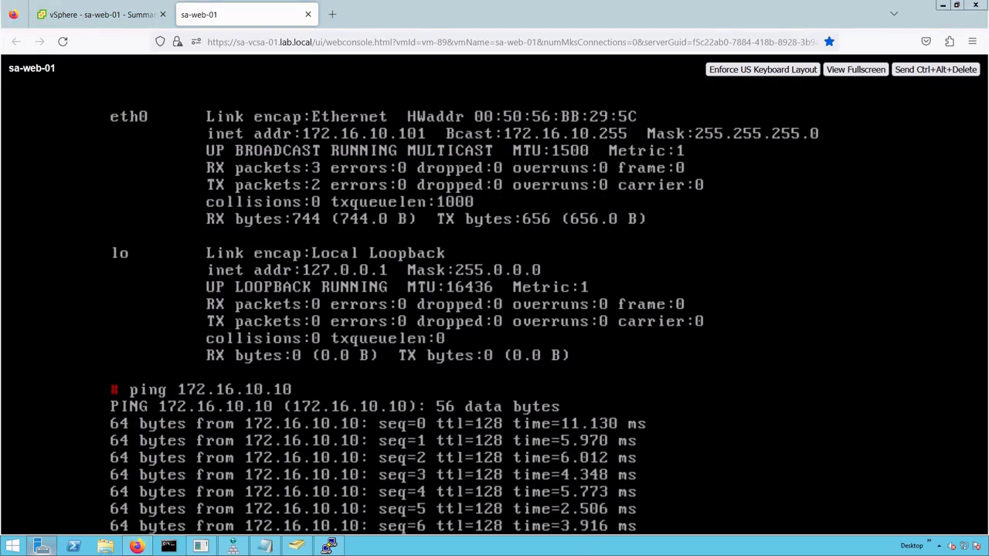
- Try to migrate sa-web-01 to host sa-esxi-03.lab.local, changing the compute resource only
left_click(108, 14)
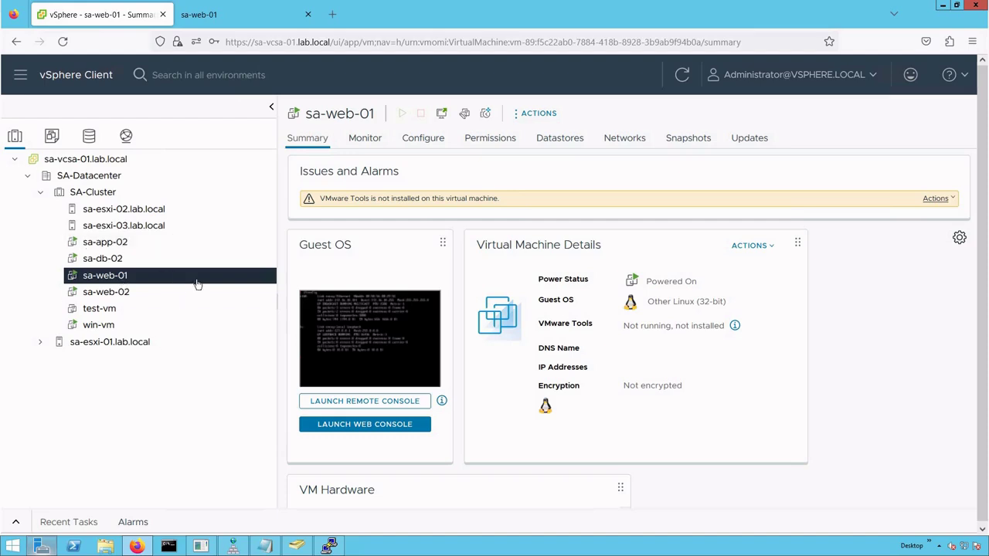
right_click(204, 278)
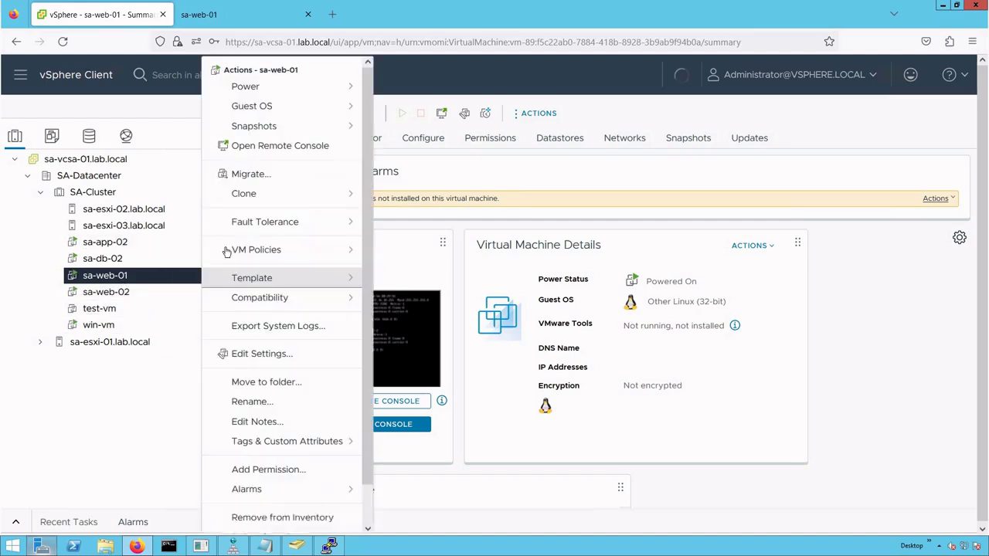
left_click(250, 176)
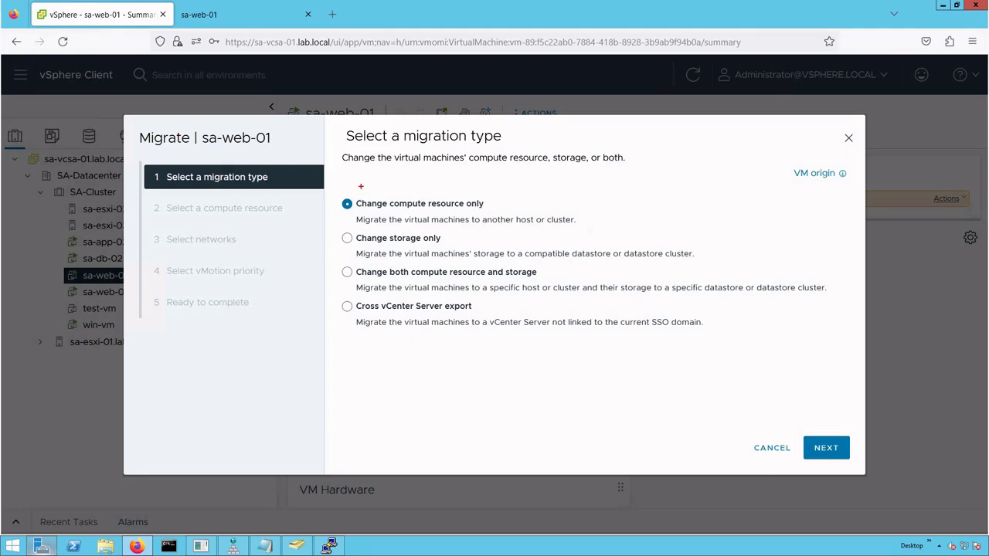
mouse_move(337, 189)
left_mouse_down()
mouse_move(500, 234)
mouse_move(596, 232)
left_mouse_up()
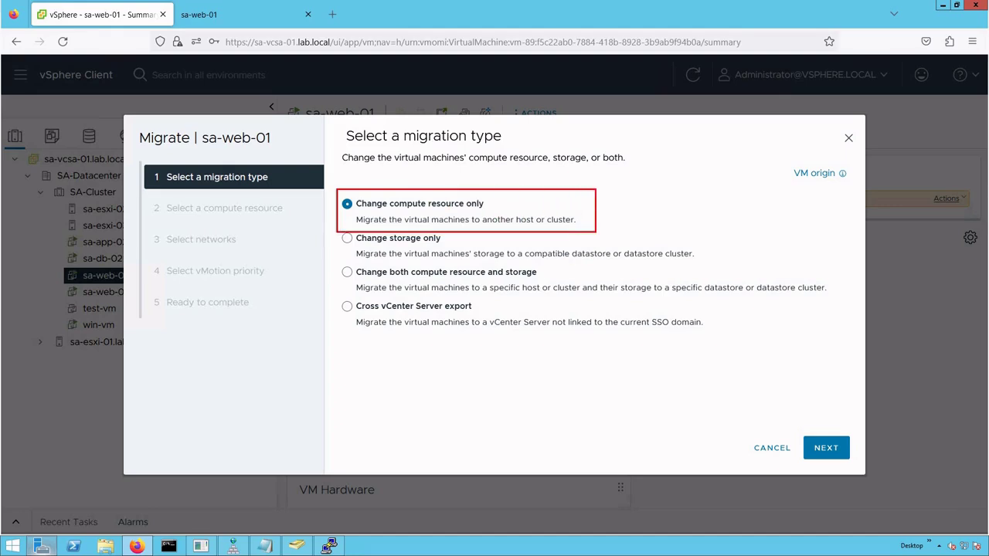
key("Escape")
left_click(834, 454)
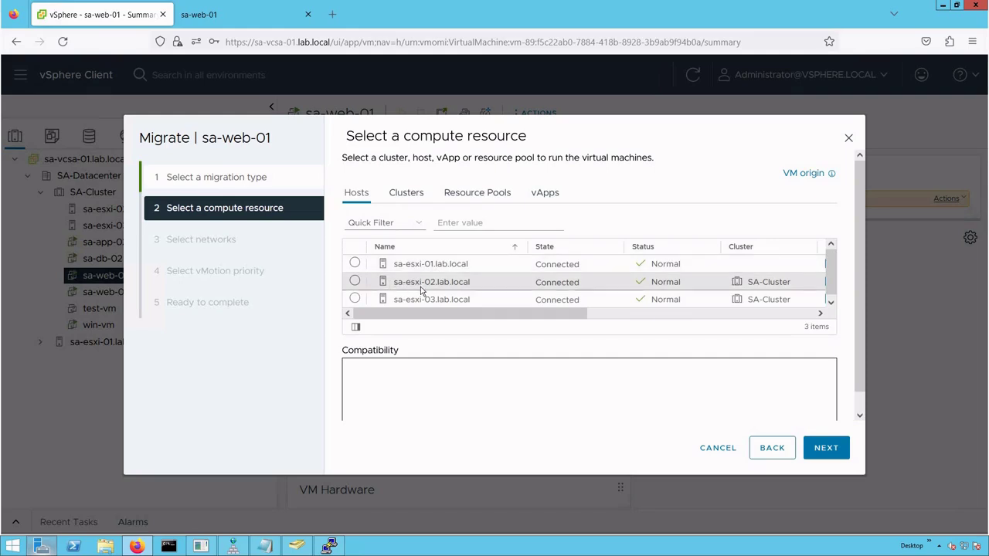
left_click(354, 300)
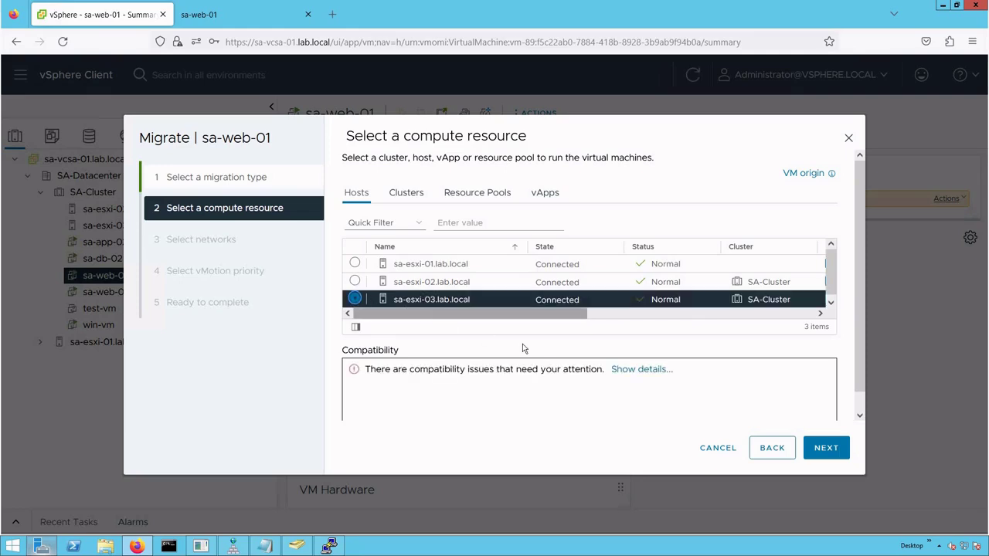
- Review the compatibility issue details for the selected destination host and cancel the migration
left_click(646, 371)
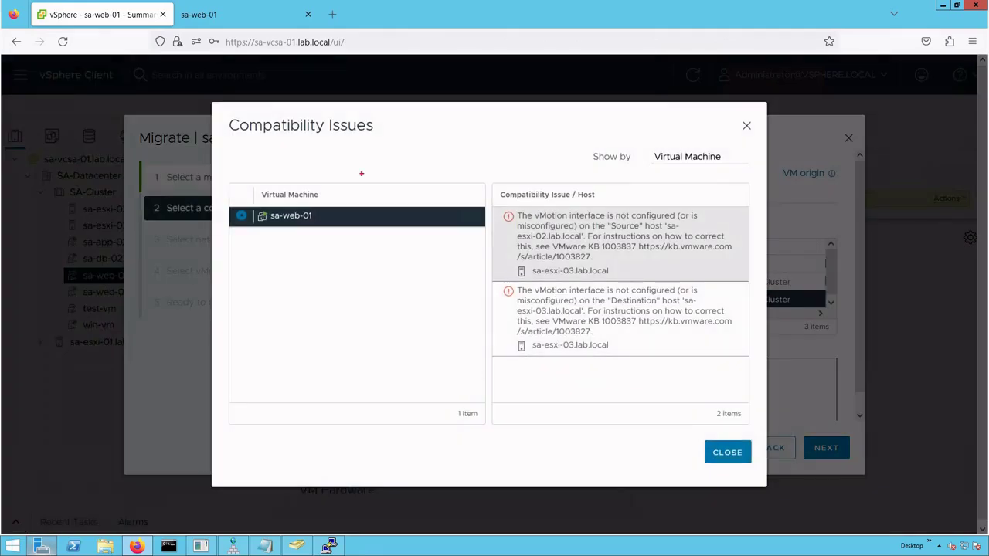
left_click_drag(223, 109, 398, 153)
key("e")
mouse_move(506, 206)
left_mouse_down()
mouse_move(686, 228)
mouse_move(713, 241)
left_mouse_up()
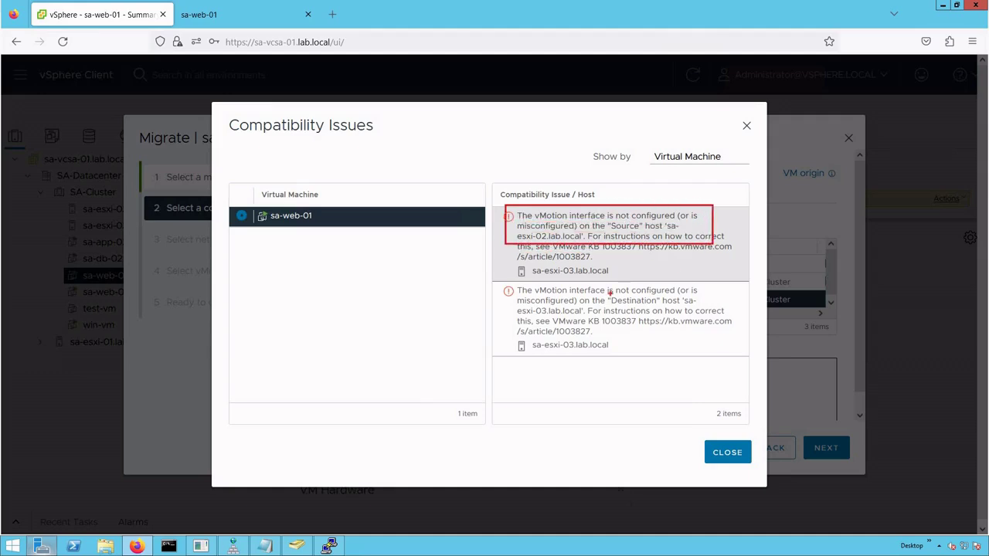
mouse_move(517, 283)
left_mouse_down()
mouse_move(563, 301)
mouse_move(706, 320)
left_mouse_up()
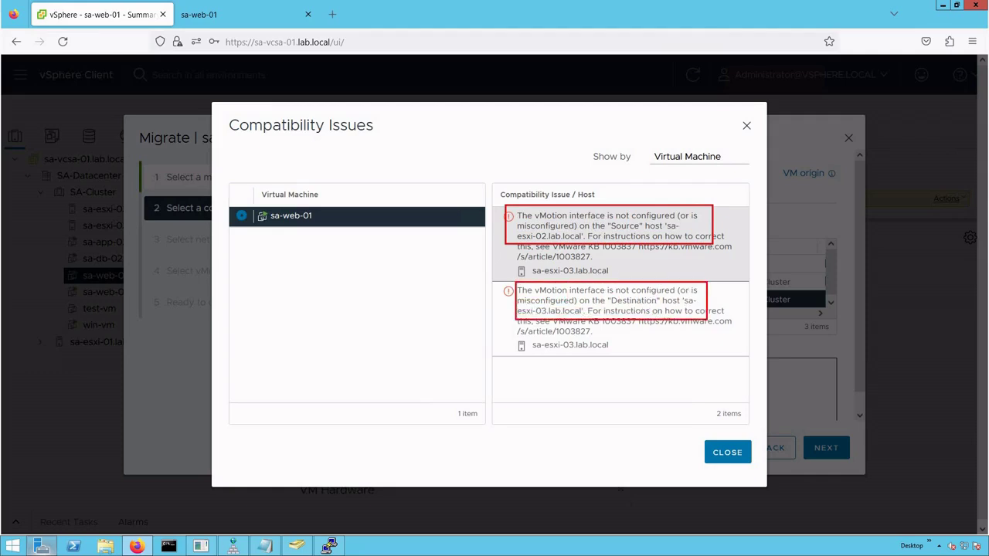
left_click(714, 453)
left_click(712, 448)
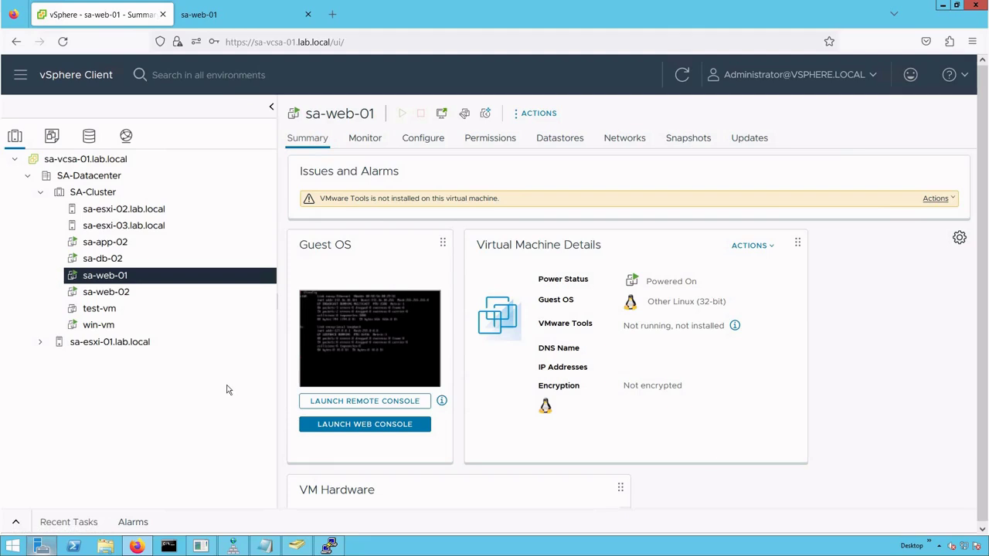
- Start adding a VMkernel network adapter to standard switch vSwitch0 on host sa-esxi-02.lab.local
left_click(152, 211)
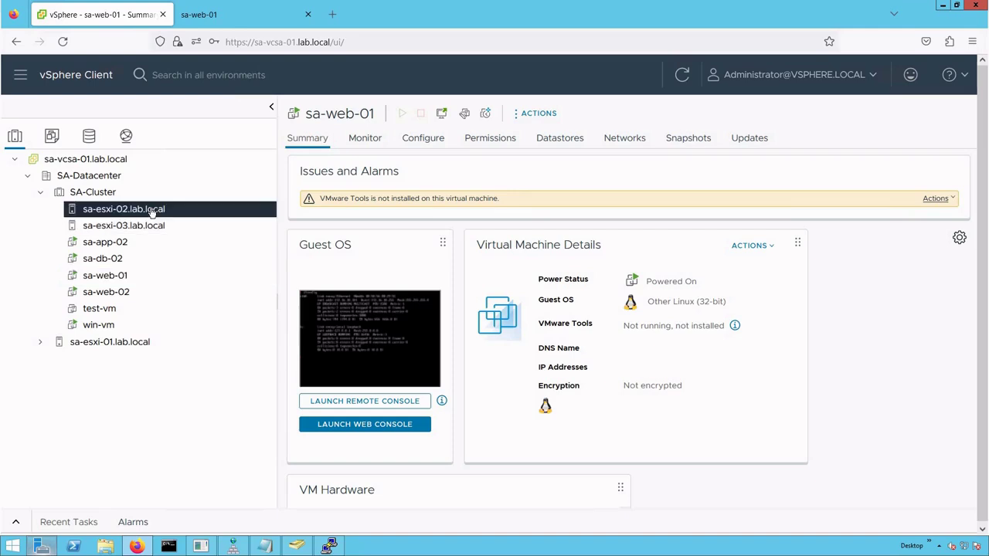
left_click(425, 137)
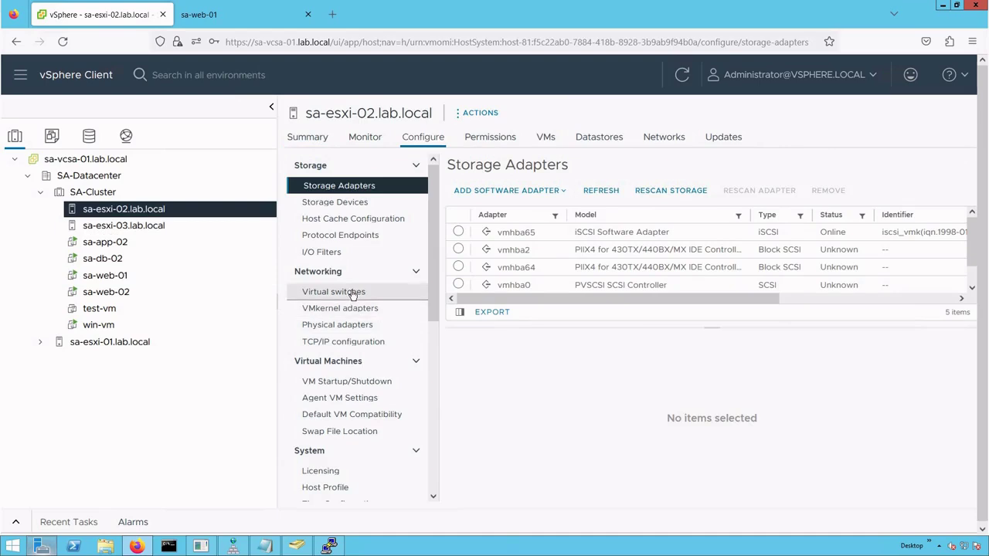
left_click(352, 293)
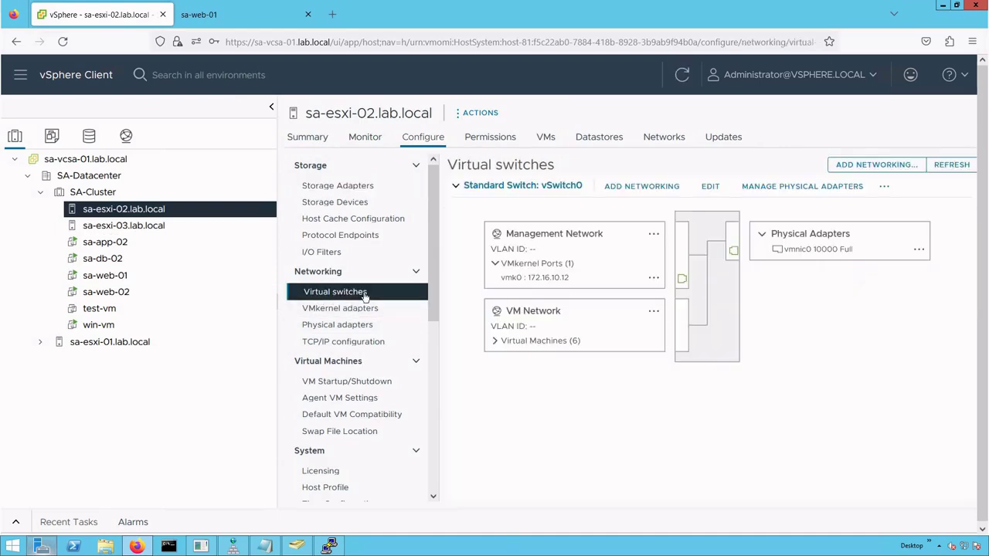
left_click(640, 189)
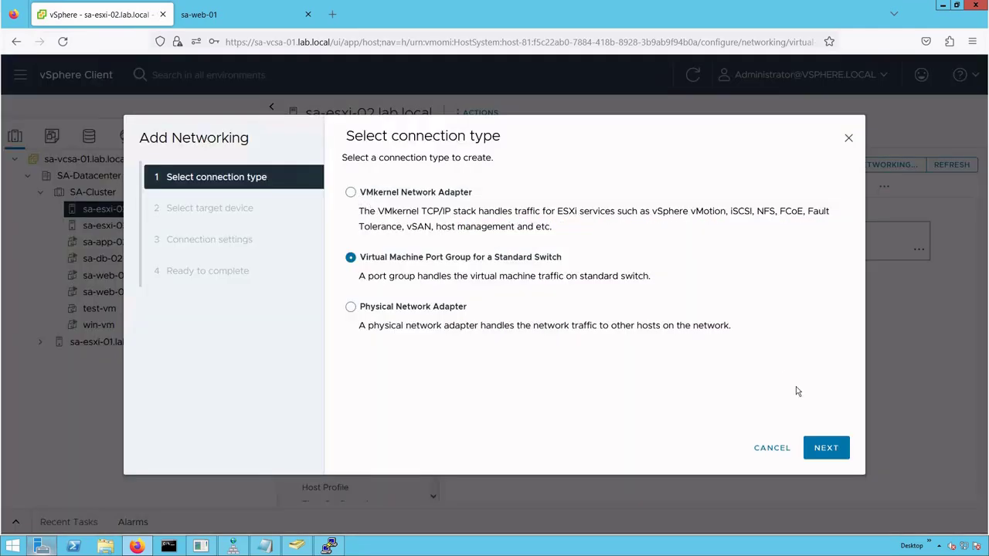
left_click(826, 448)
left_click(351, 198)
left_click(576, 288)
left_click(826, 449)
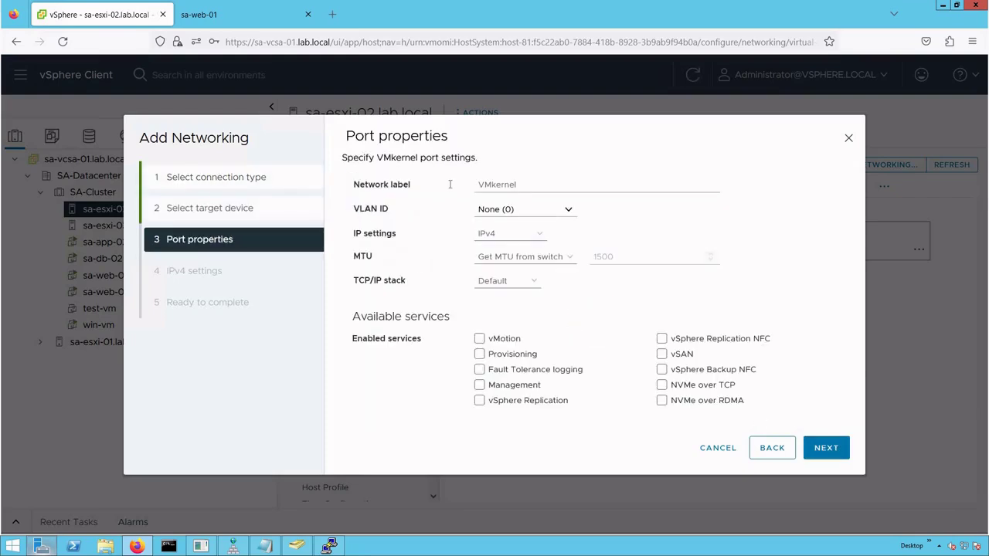
- Set the VMkernel port's network label to vmotion, enable the vMotion service and continue to the IPv4 settings
type("vmotion")
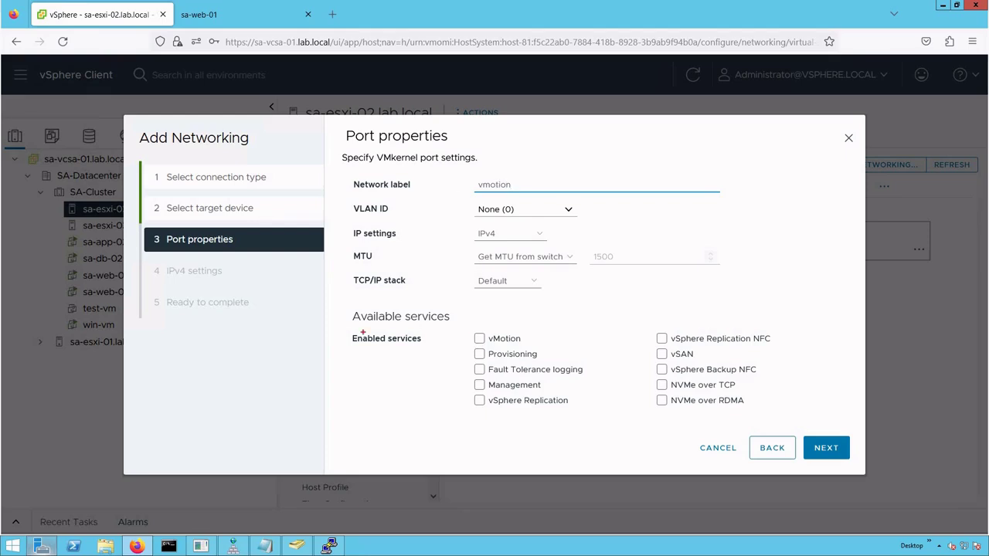
mouse_move(337, 305)
left_mouse_down()
mouse_move(446, 357)
mouse_move(567, 350)
left_mouse_up()
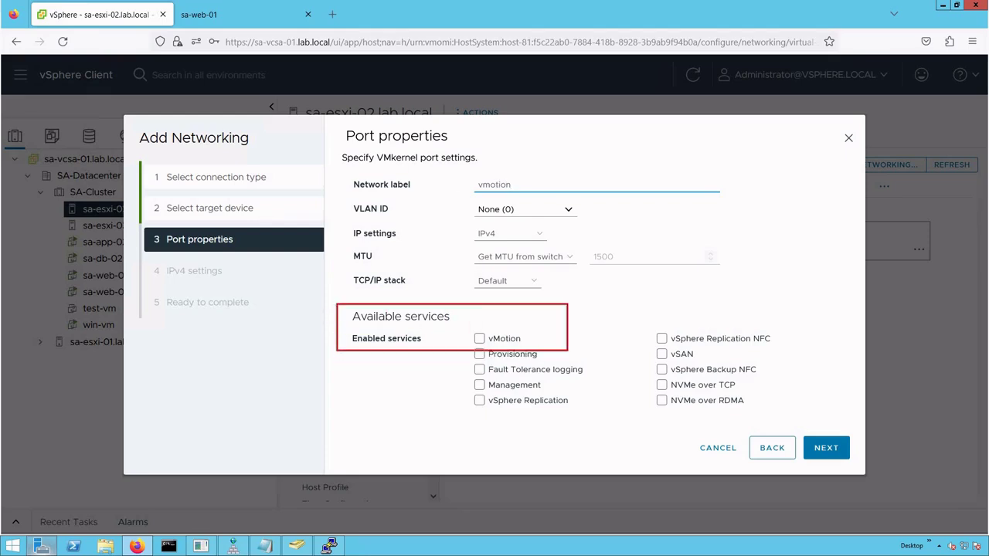
left_click(479, 338)
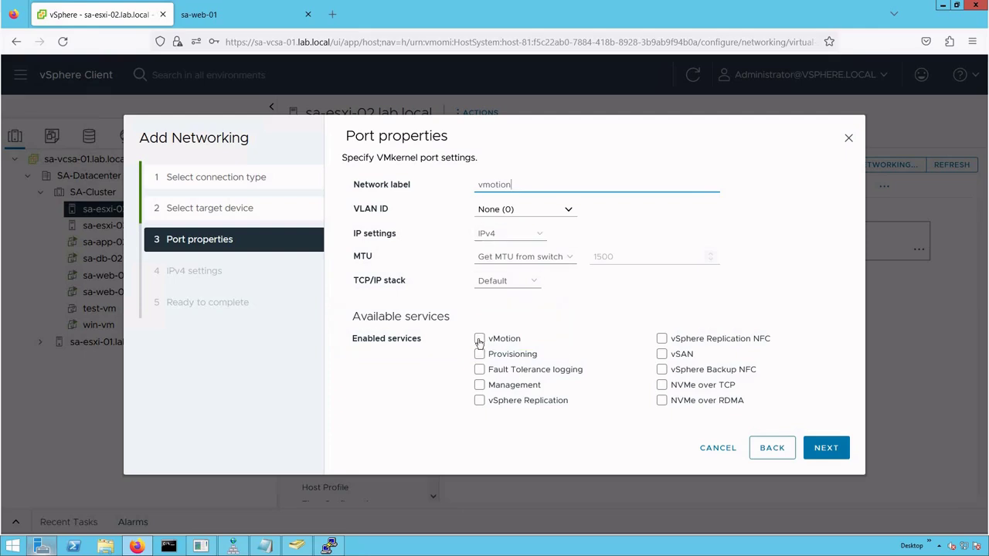
left_click(829, 448)
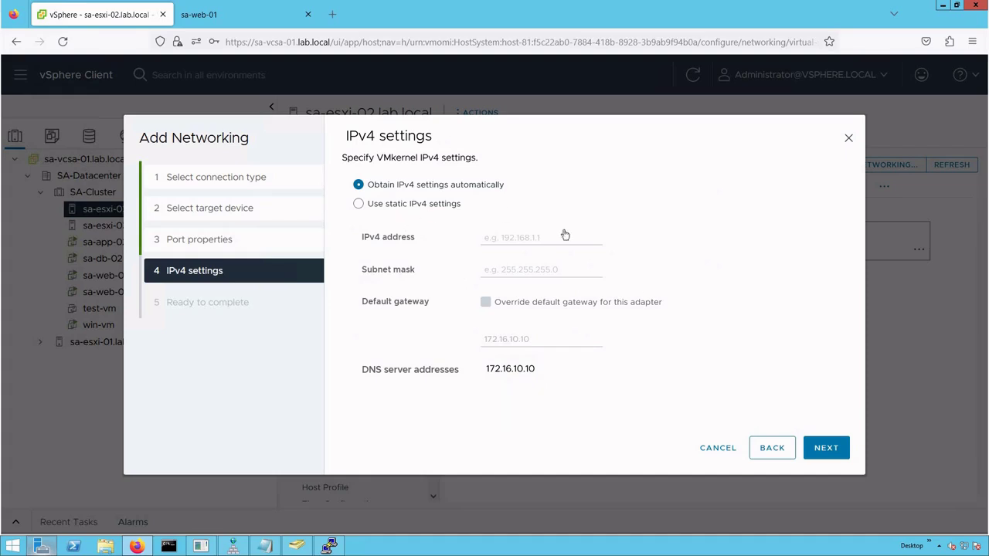
- Keep automatic IPv4 settings, finish adding the vmotion VMkernel adapter on sa-esxi-02.lab.local and check its address in the switch diagram
left_click(823, 451)
left_click(824, 451)
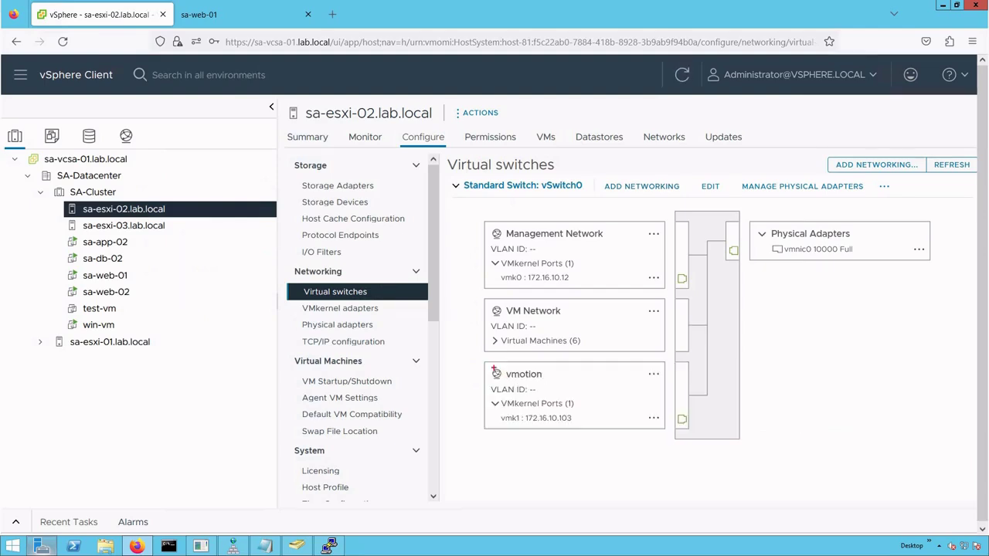
left_click_drag(486, 360, 679, 432)
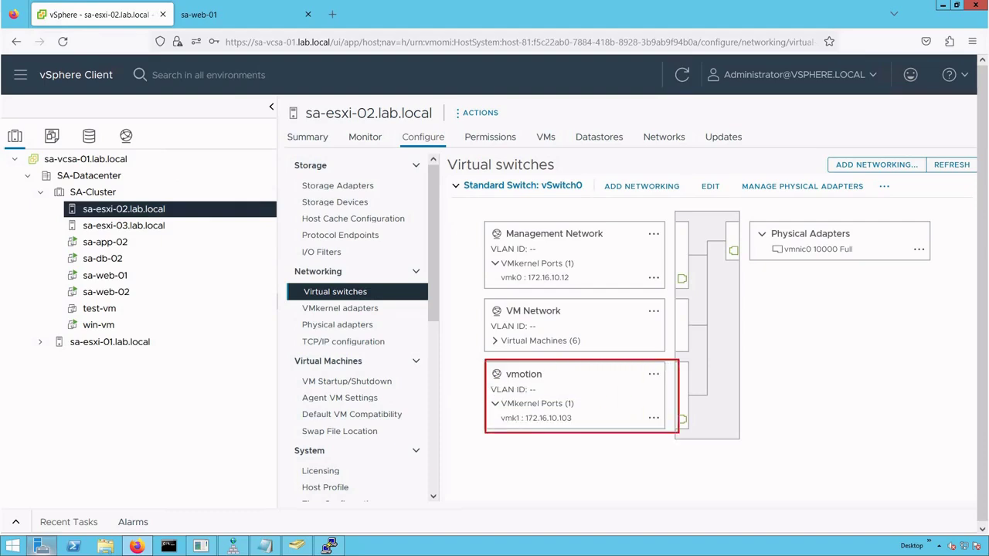
key("Escape")
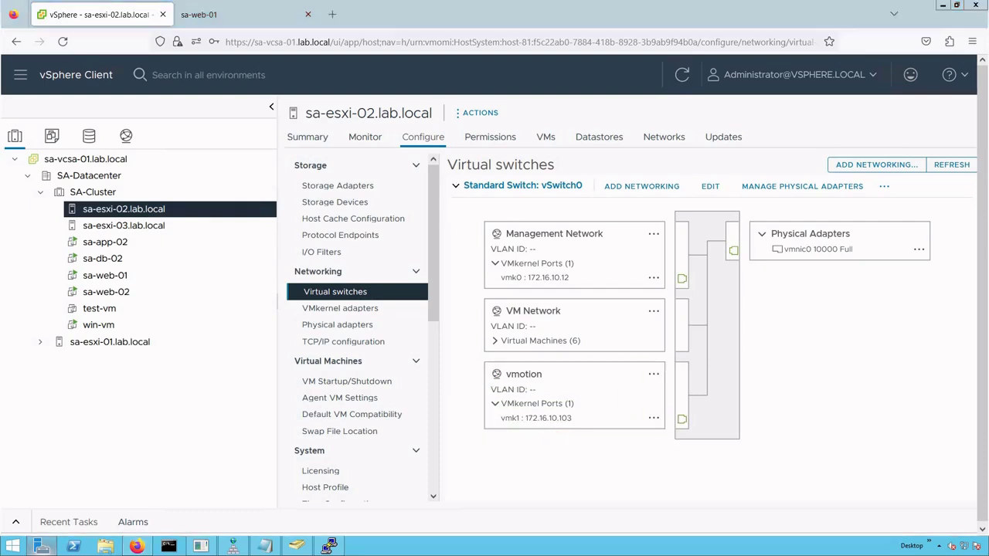
left_click_drag(494, 411, 586, 431)
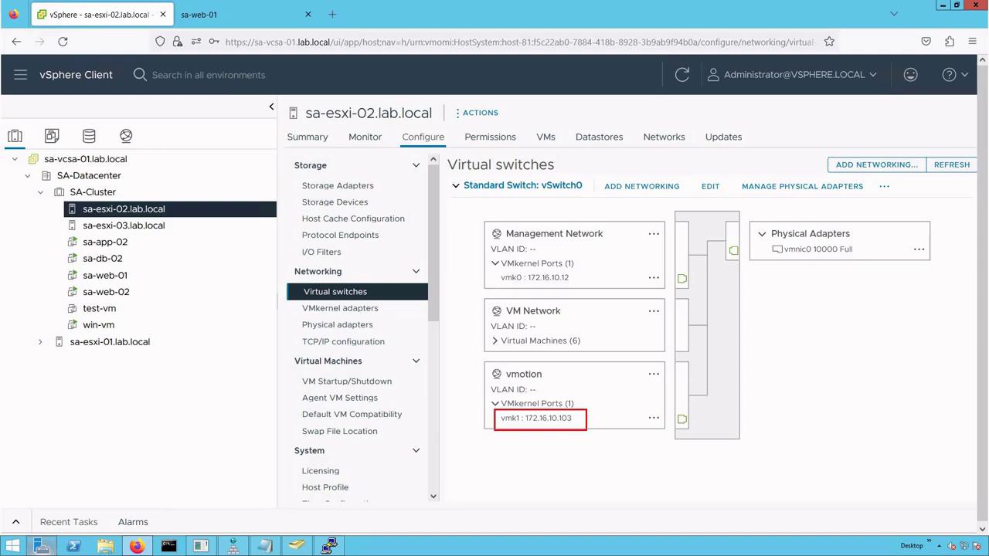
key("Escape")
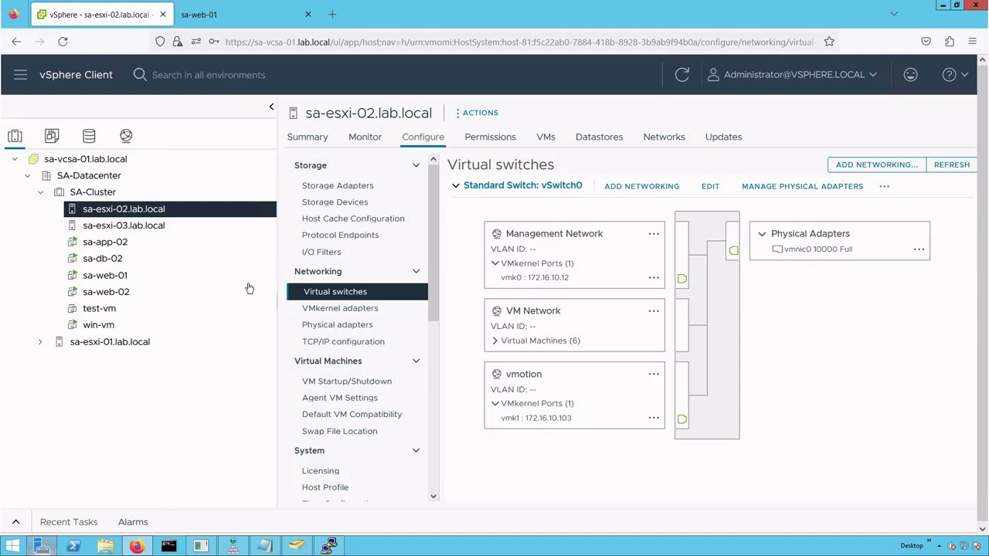
- Start adding a VMkernel network adapter to standard switch vSwitch0 on host sa-esxi-03.lab.local and continue to the port properties
left_click(139, 226)
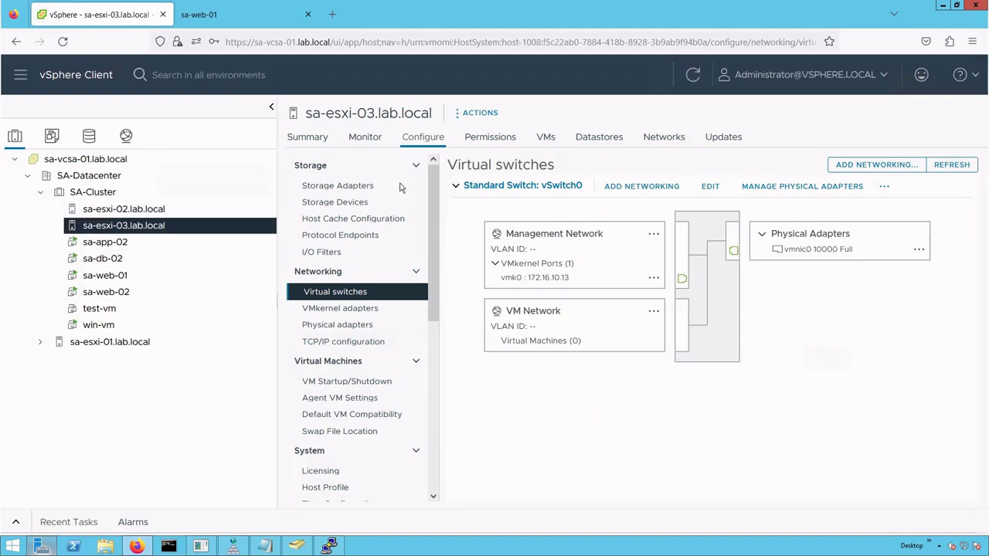
left_click(642, 186)
left_click(351, 191)
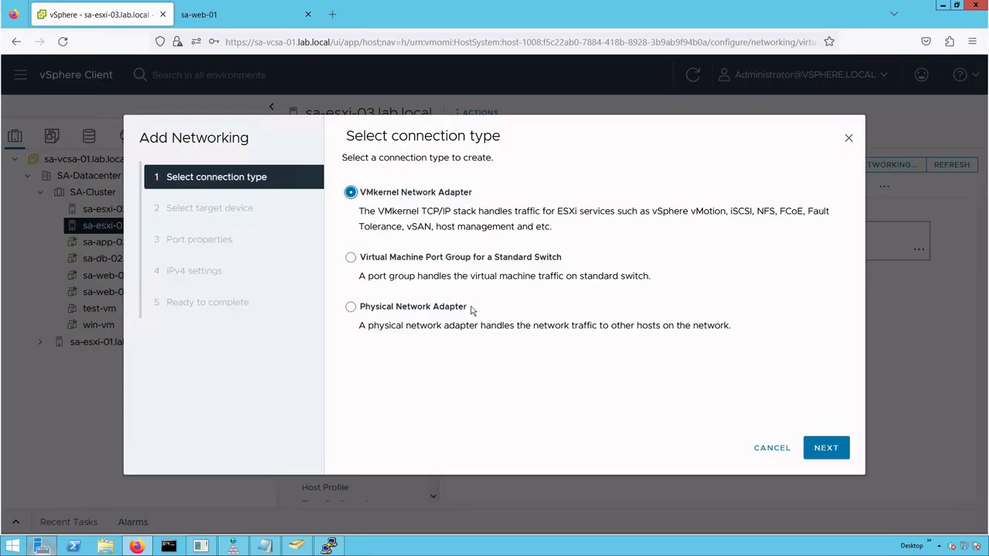
key("Return")
left_click(351, 196)
left_click(353, 289)
left_click(827, 448)
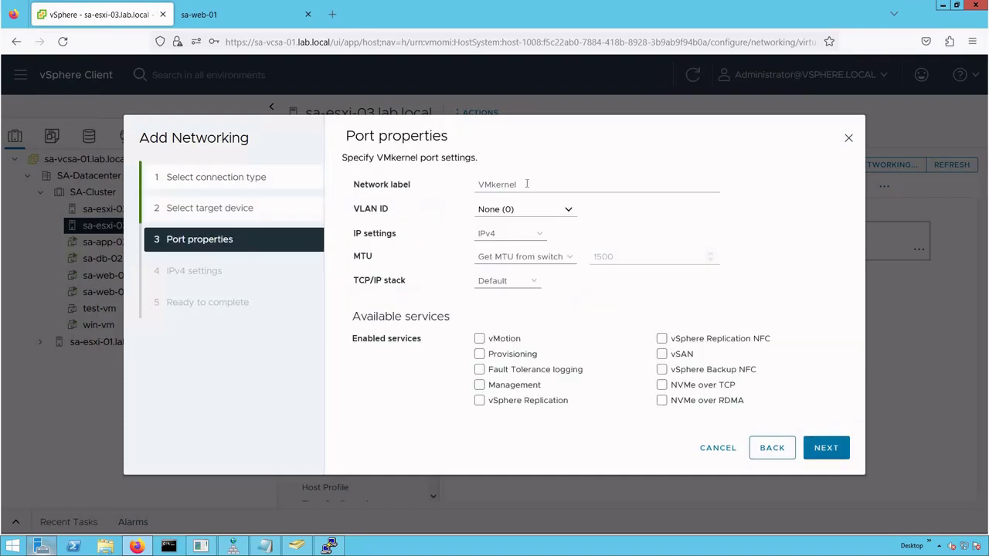
- Label the new VMkernel port vmotion, enable the vMotion service and finish adding it with the default IPv4 settings
double_click(468, 187)
type("vmoti")
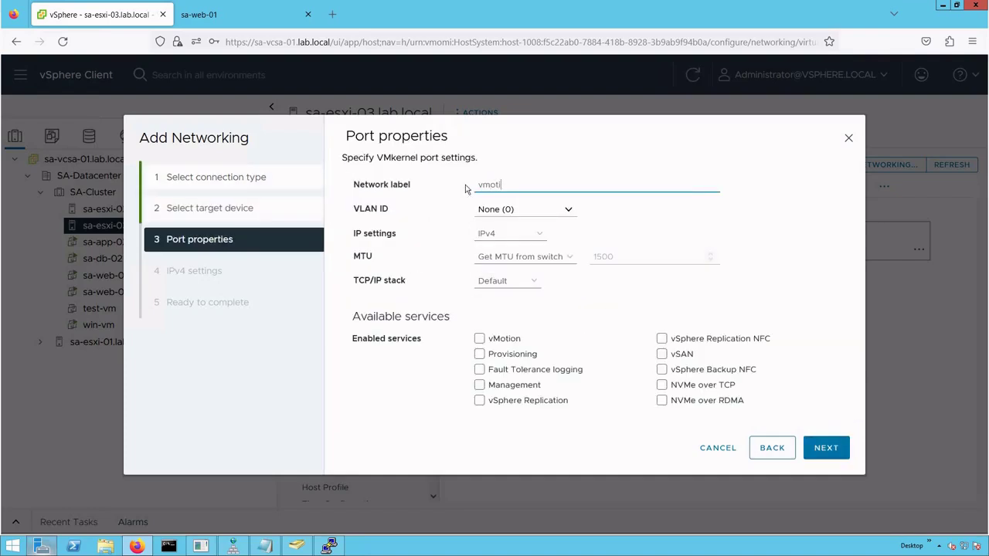
type("on")
left_click(480, 338)
left_click(826, 447)
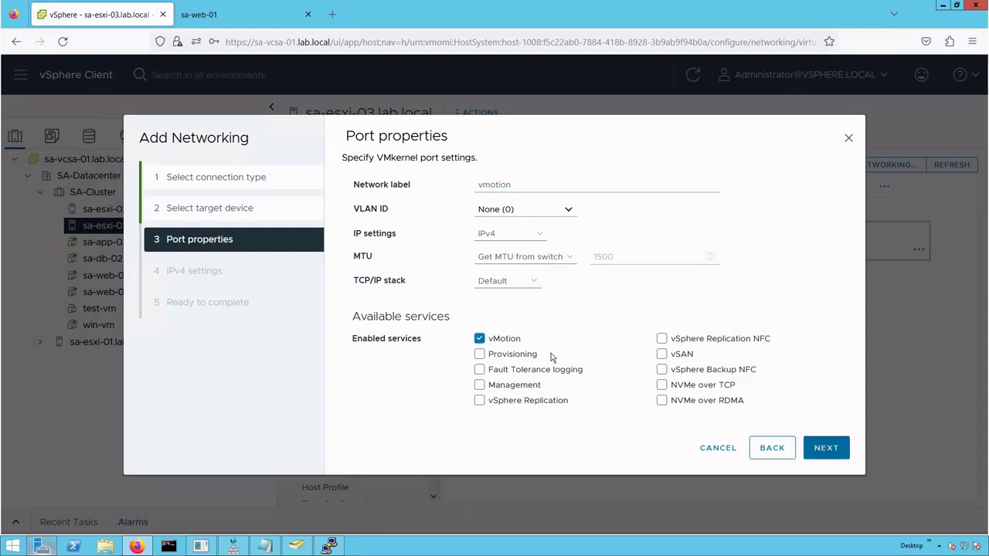
left_click(826, 448)
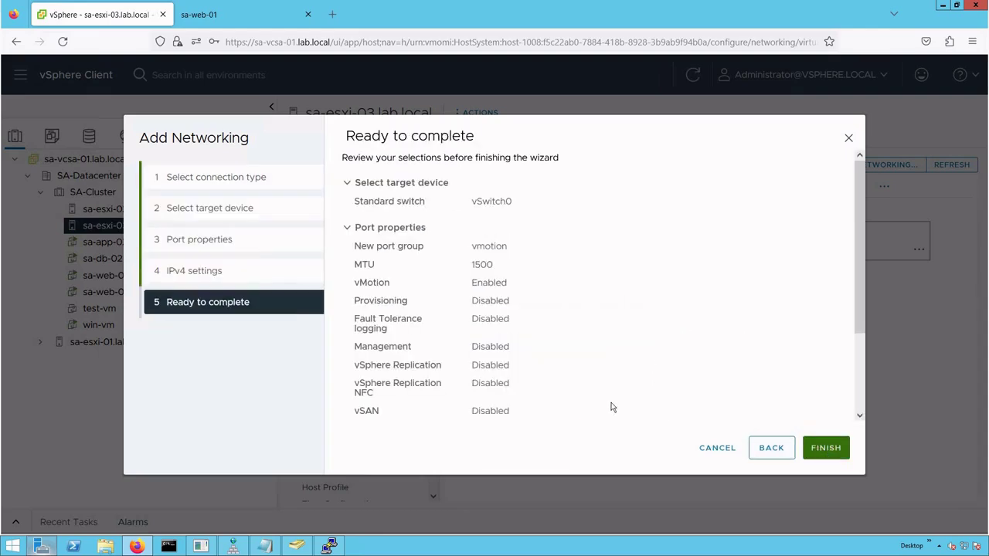
key("Return")
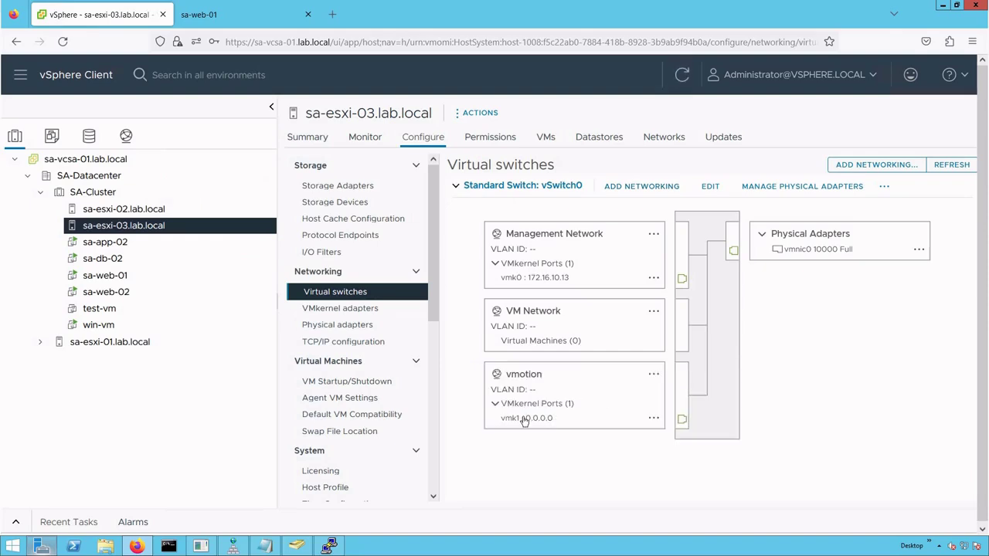
- Refresh the virtual switches of sa-esxi-03.lab.local and check the IP address of the vmotion VMkernel port
left_click_drag(485, 360, 678, 429)
key("Escape")
left_click_drag(494, 408, 578, 431)
key("Escape")
left_click(954, 167)
left_click_drag(487, 359, 669, 434)
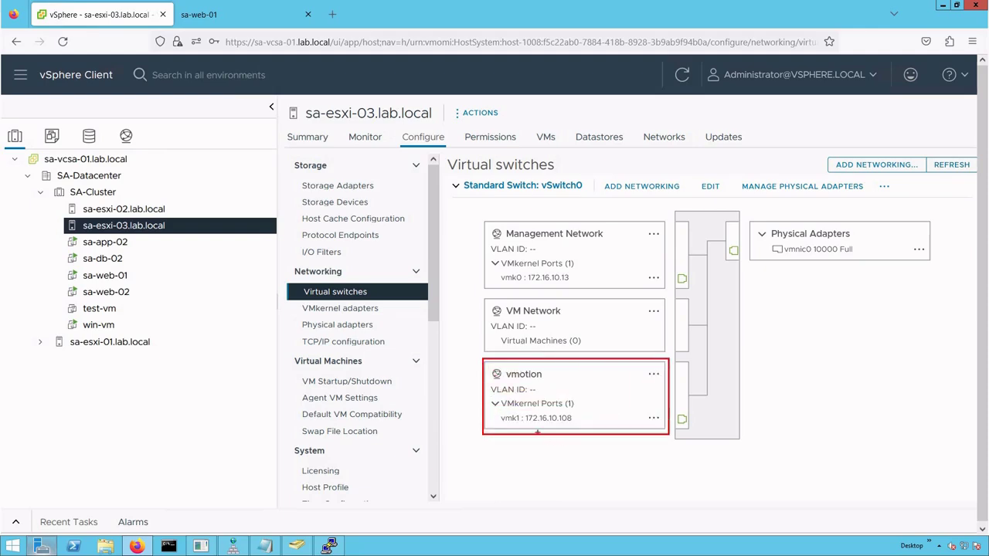
key("Escape")
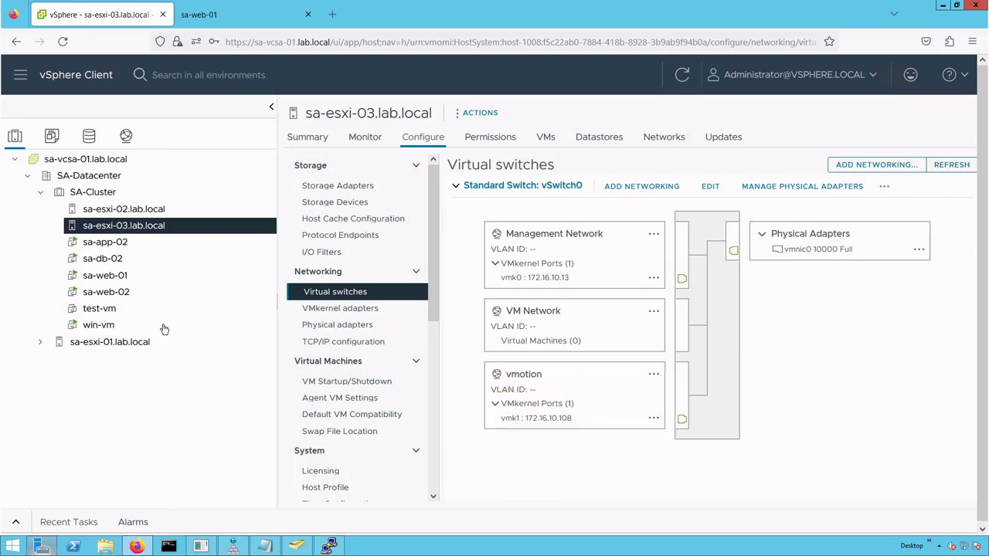
- Start migrating sa-web-01 with a compute resource change only, choosing sa-esxi-03.lab.local as the destination host
left_click(109, 277)
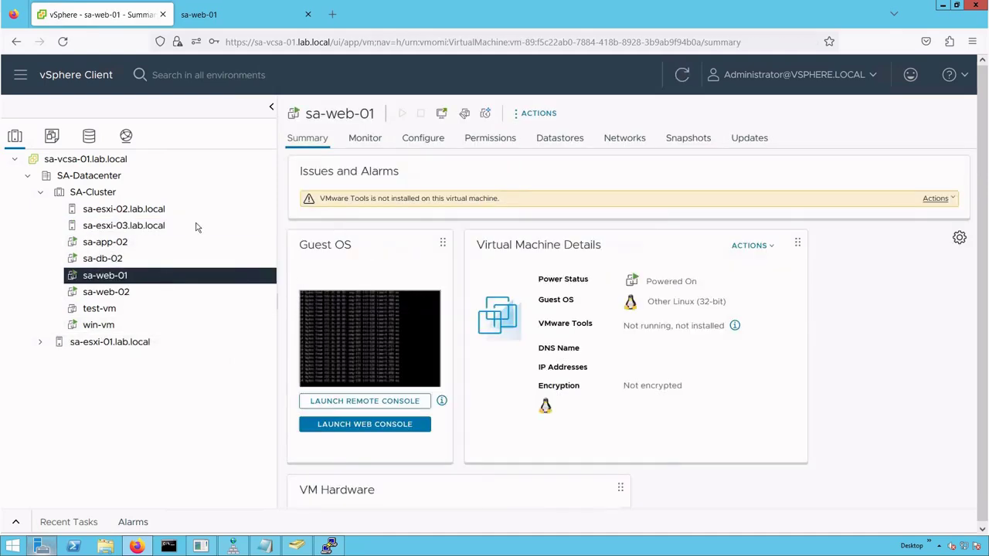
right_click(166, 276)
left_click(216, 173)
left_click(360, 208)
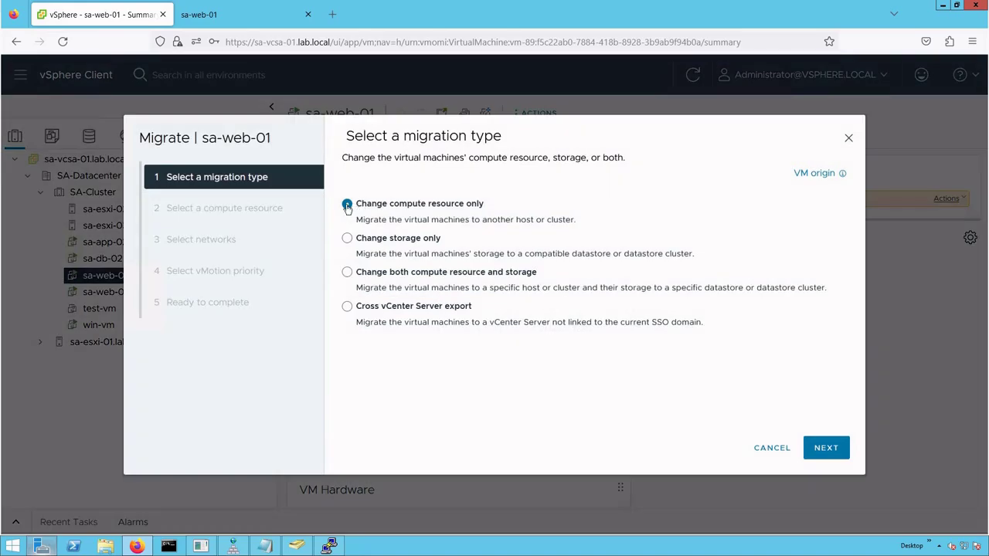
left_click(826, 448)
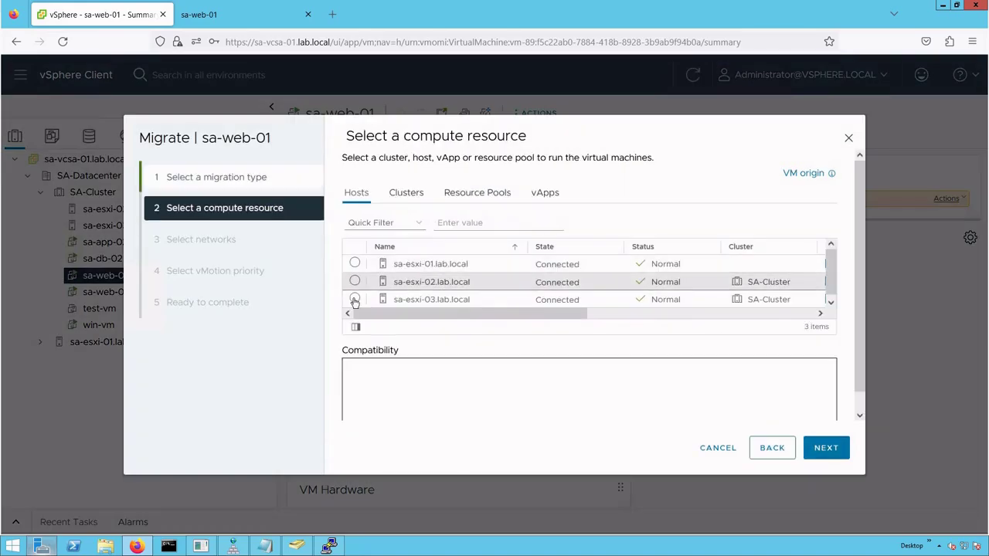
left_click(355, 299)
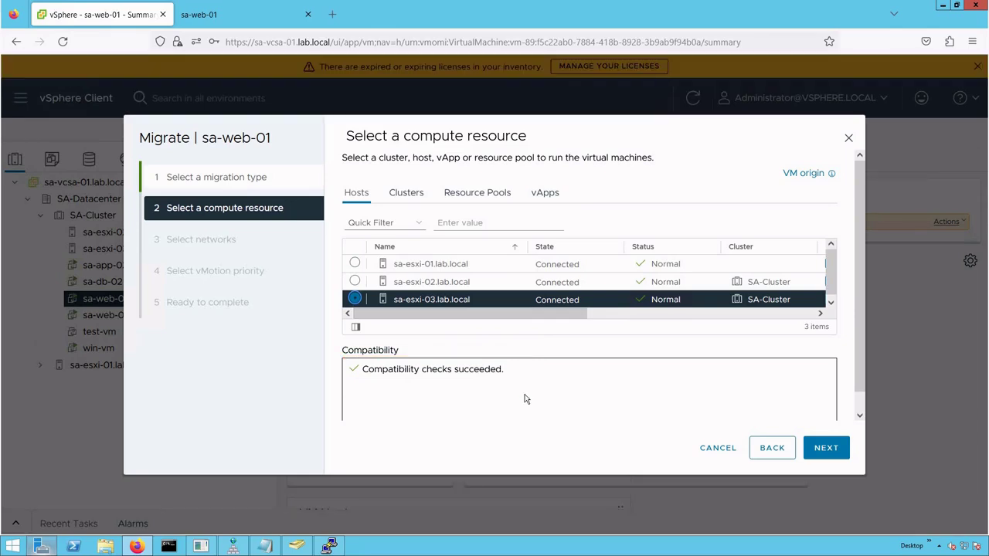
- Keep VM Network as the destination network and schedule the vMotion with high priority
left_click(826, 448)
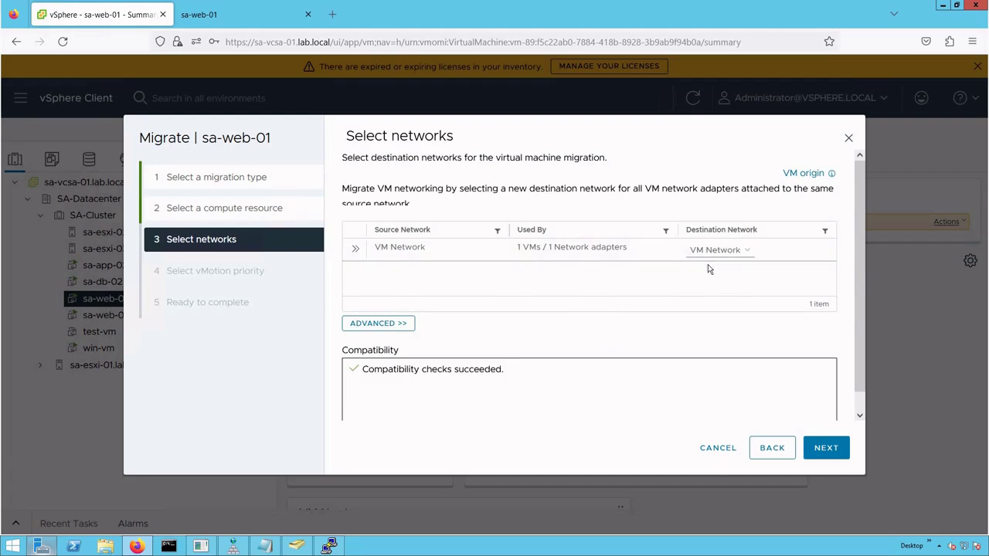
left_click(827, 448)
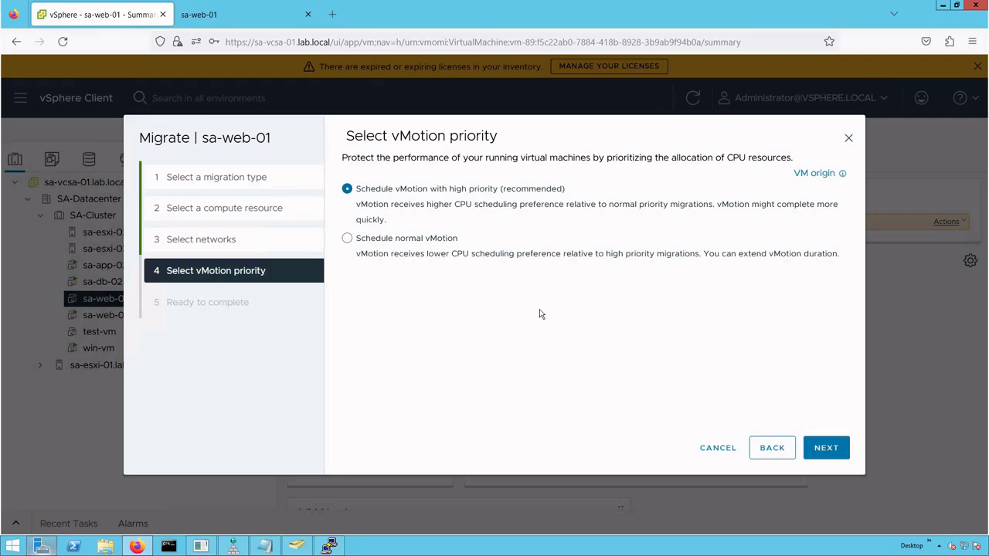
left_click(349, 189)
left_click(825, 449)
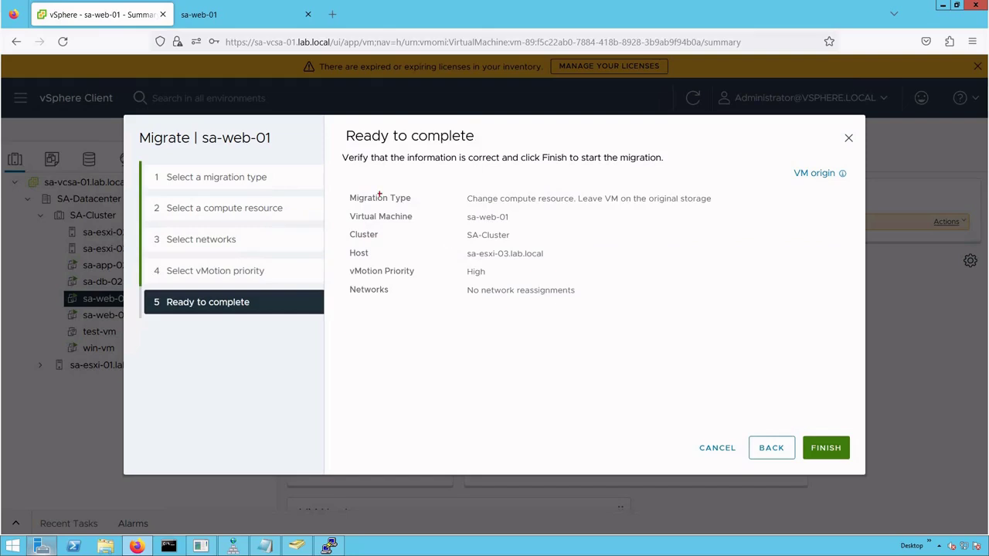
- Review the migration type and destination host in the summary and start the migration of sa-web-01
mouse_move(334, 168)
left_mouse_down()
mouse_move(579, 272)
mouse_move(726, 312)
left_mouse_up()
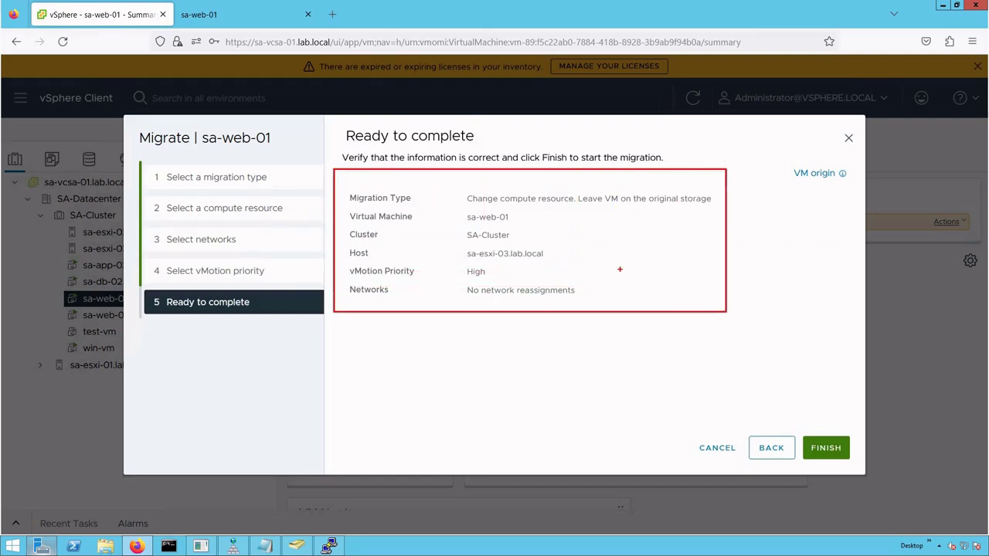
left_click_drag(467, 205, 560, 204)
left_click_drag(456, 246, 548, 261)
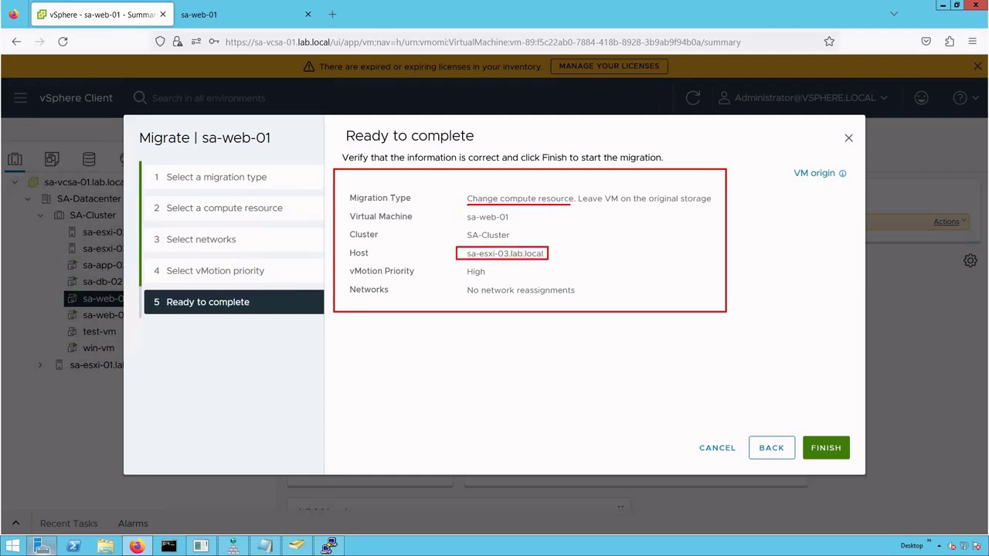
key("Escape")
left_click(825, 449)
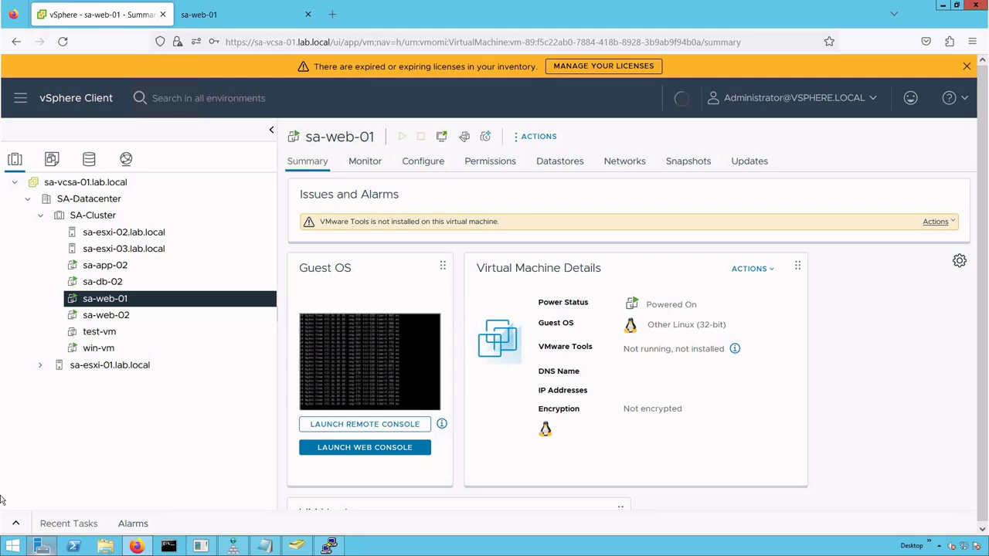
- Dismiss the license notice, check the status of the sa-web-01 relocation task and view the VM's current host in its related objects
left_click(967, 66)
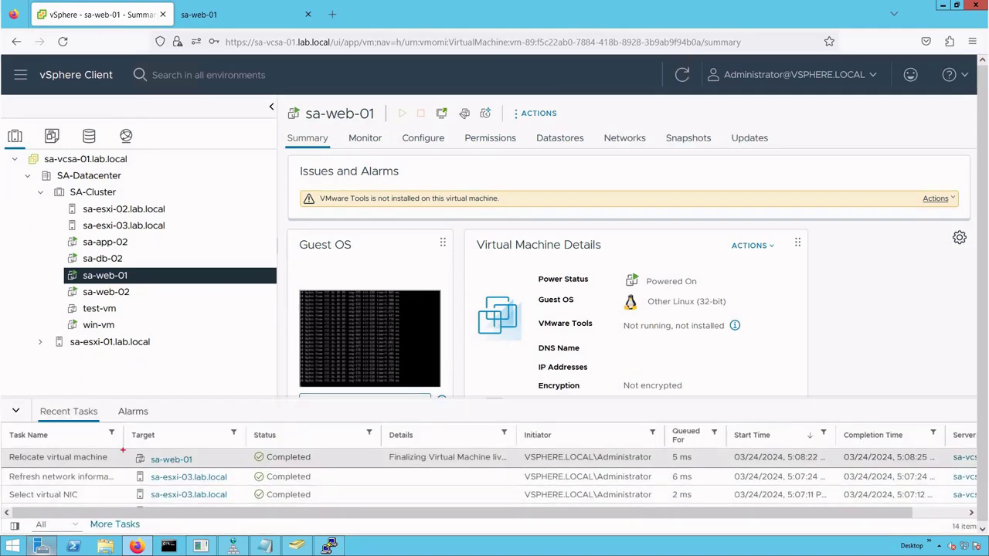
mouse_move(2, 423)
left_mouse_down()
mouse_move(269, 464)
mouse_move(504, 464)
left_mouse_up()
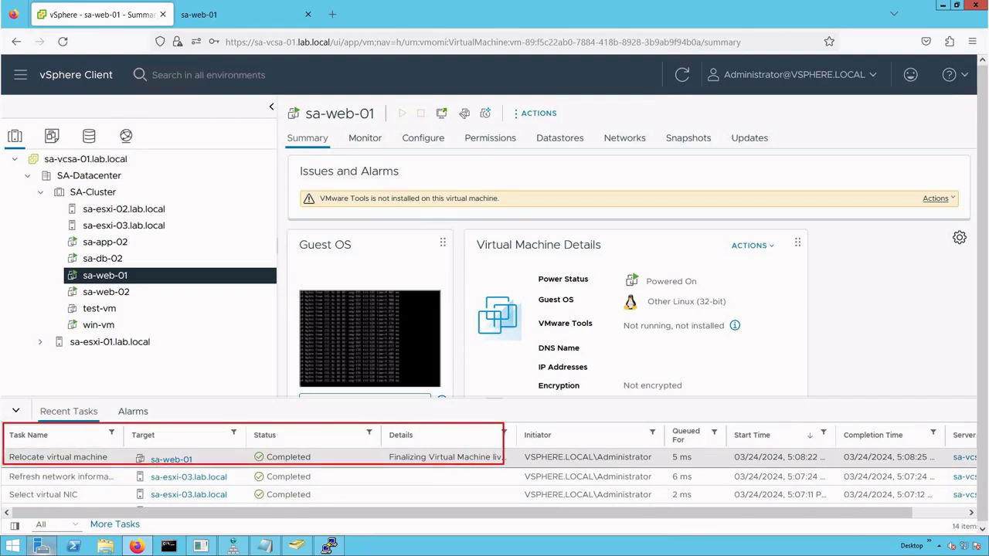
left_click(16, 411)
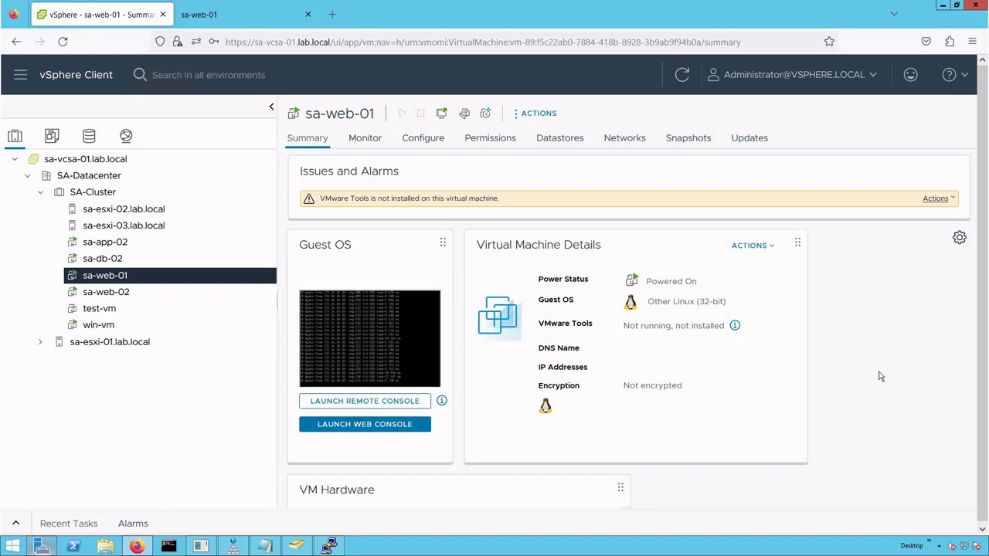
scroll(880, 376, "down", 5)
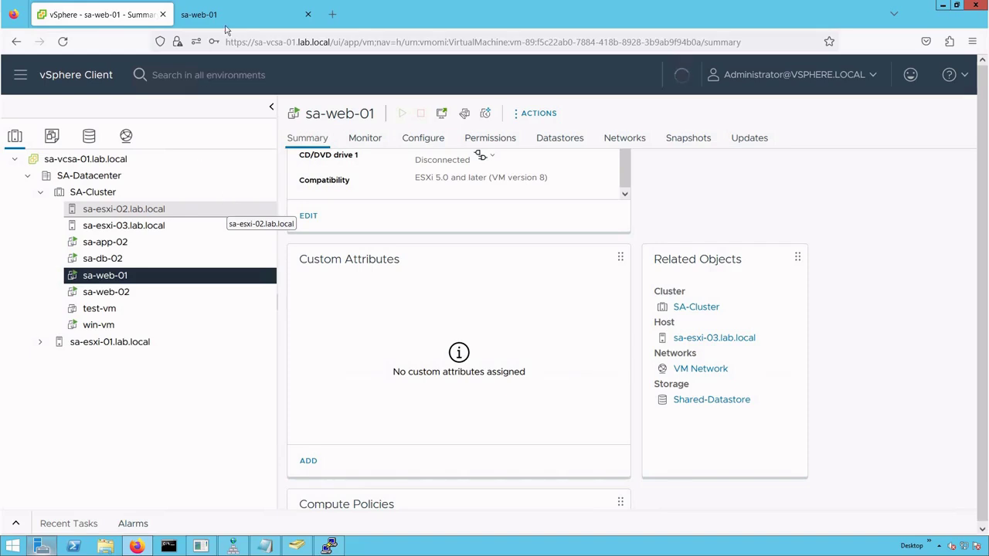
- Reload the sa-web-01 web console, stop the running ping to 172.16.10.10 and check its packet loss statistics
left_click(205, 14)
left_click(63, 42)
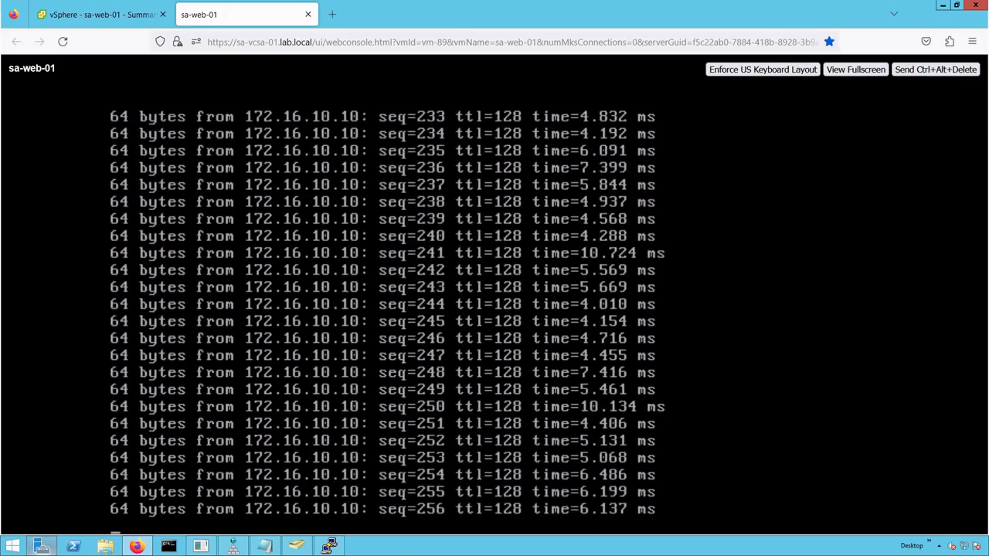
key("ctrl+c")
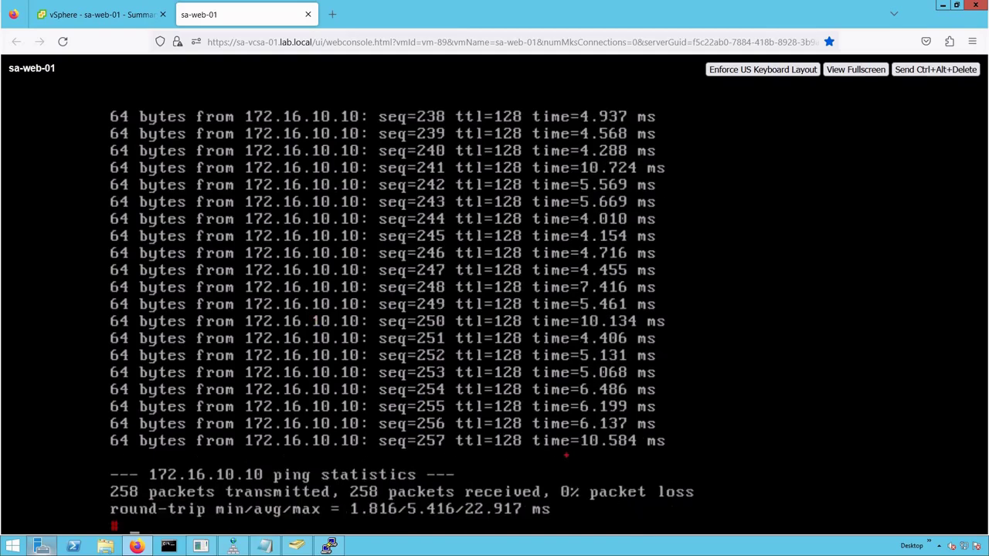
left_click_drag(543, 468, 709, 508)
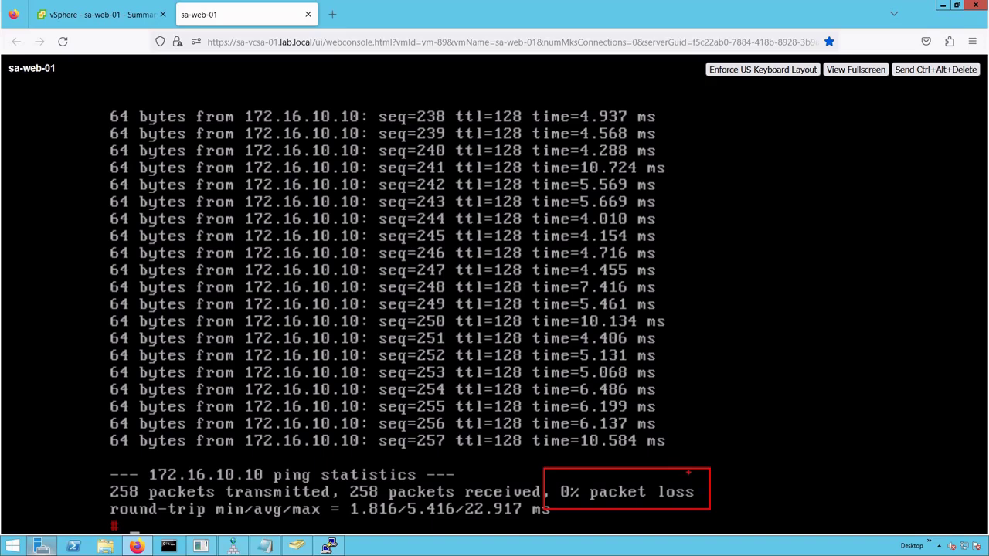
left_click_drag(681, 455, 708, 417)
- Return to the vSphere Client page of sa-web-01 and log out of the administrator session
left_click(97, 15)
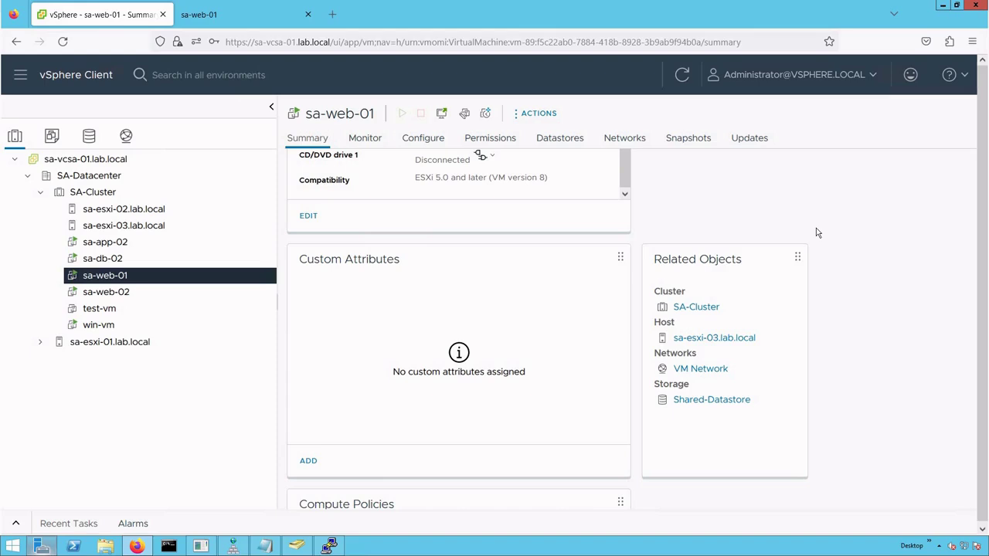
left_click(873, 75)
left_click(749, 183)
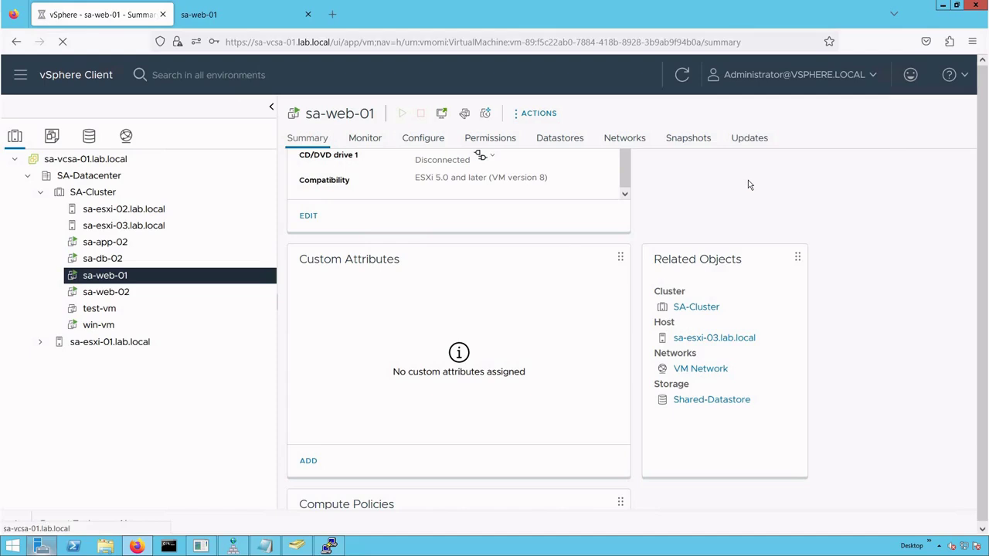